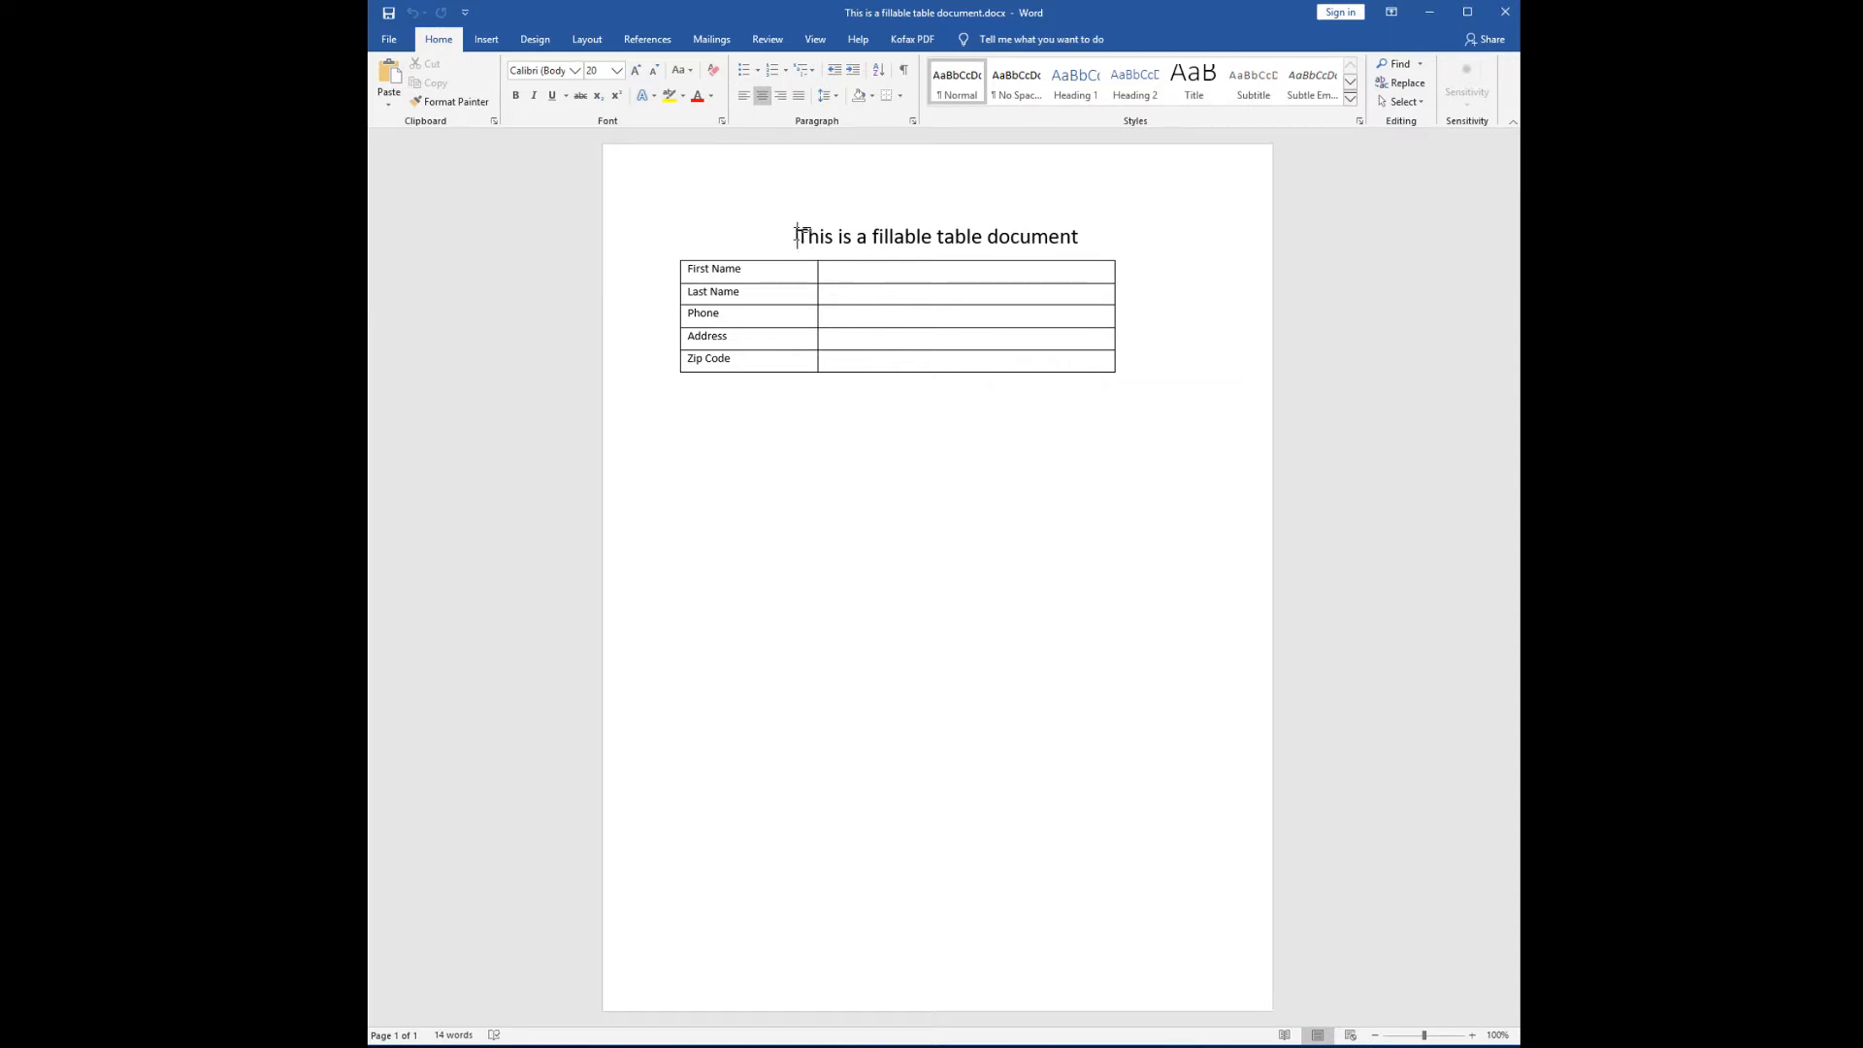
{"action": "left_click_drag", "start_coordinate": [798, 236], "coordinate": [1140, 235]}
{"action": "left_click", "coordinate": [830, 441]}
{"action": "mouse_move", "coordinate": [695, 267]}
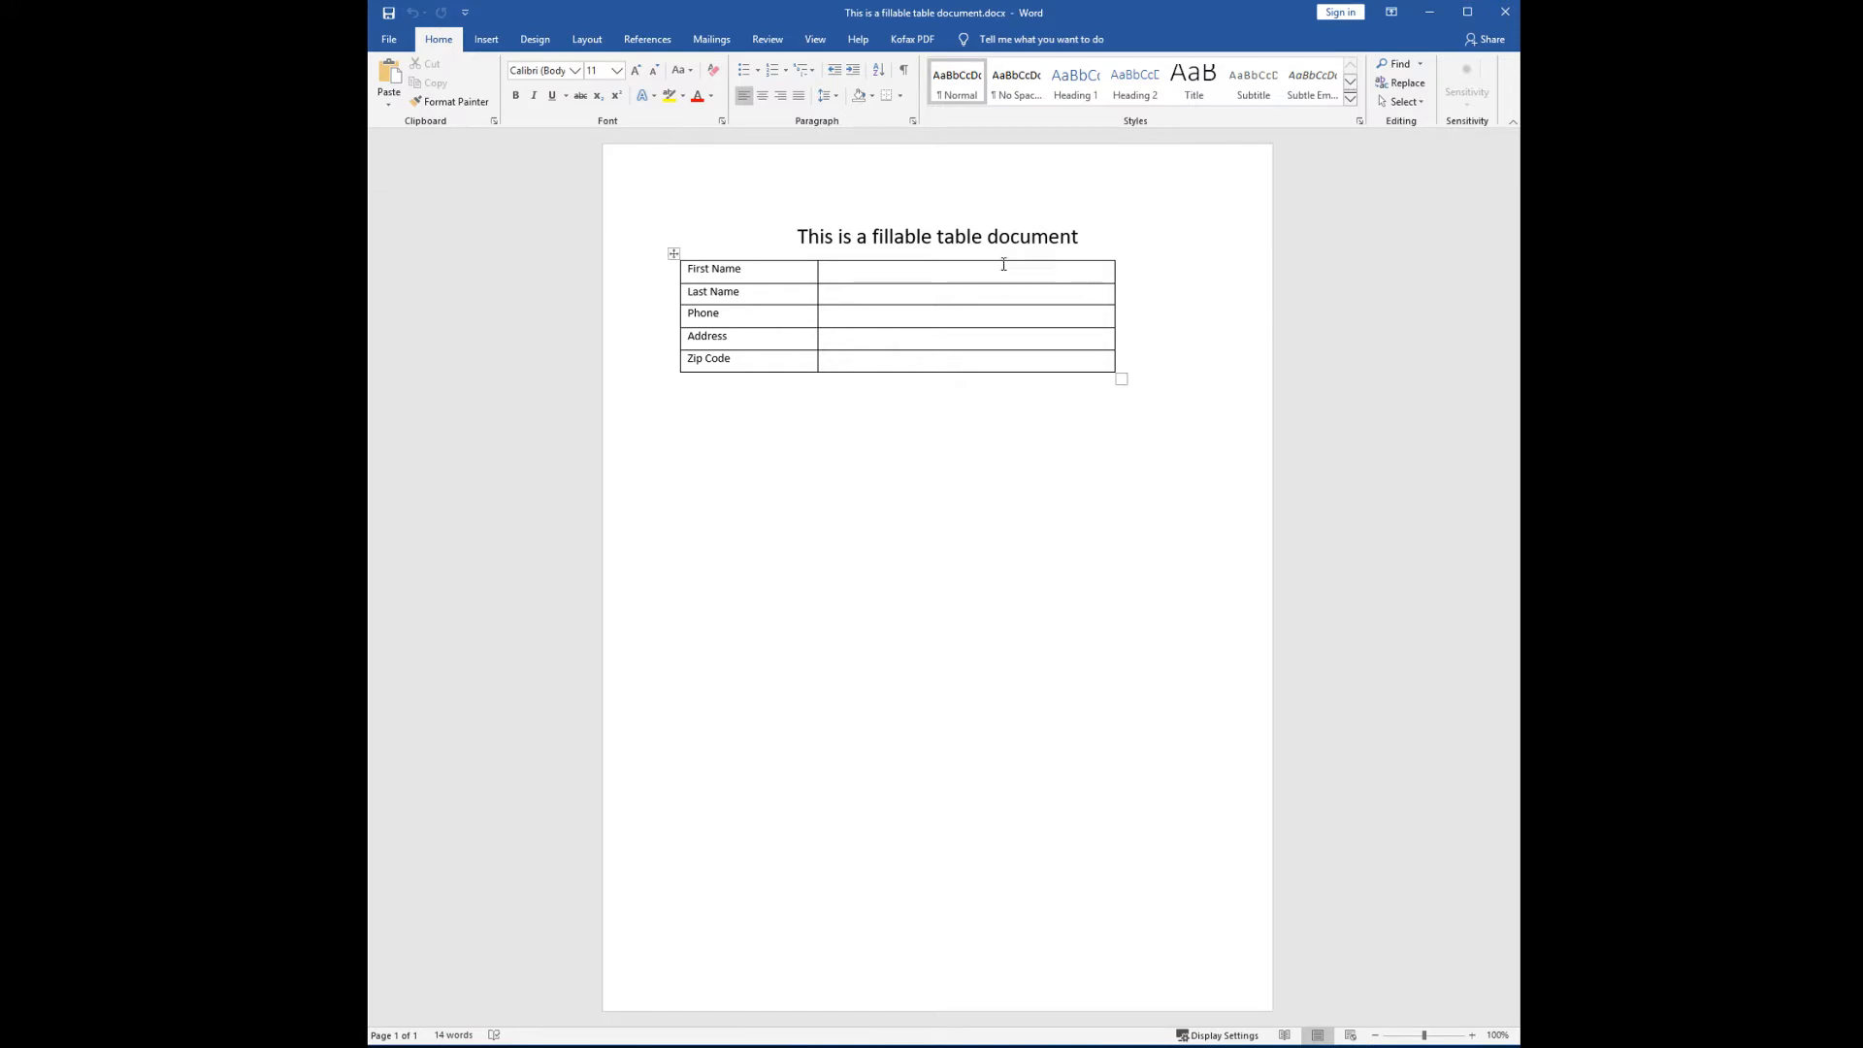
Create a PDF of the Word document and save it as "This is a fillable table document.pdf" in the PowerPDFDemo folder
{"action": "left_click", "coordinate": [916, 40]}
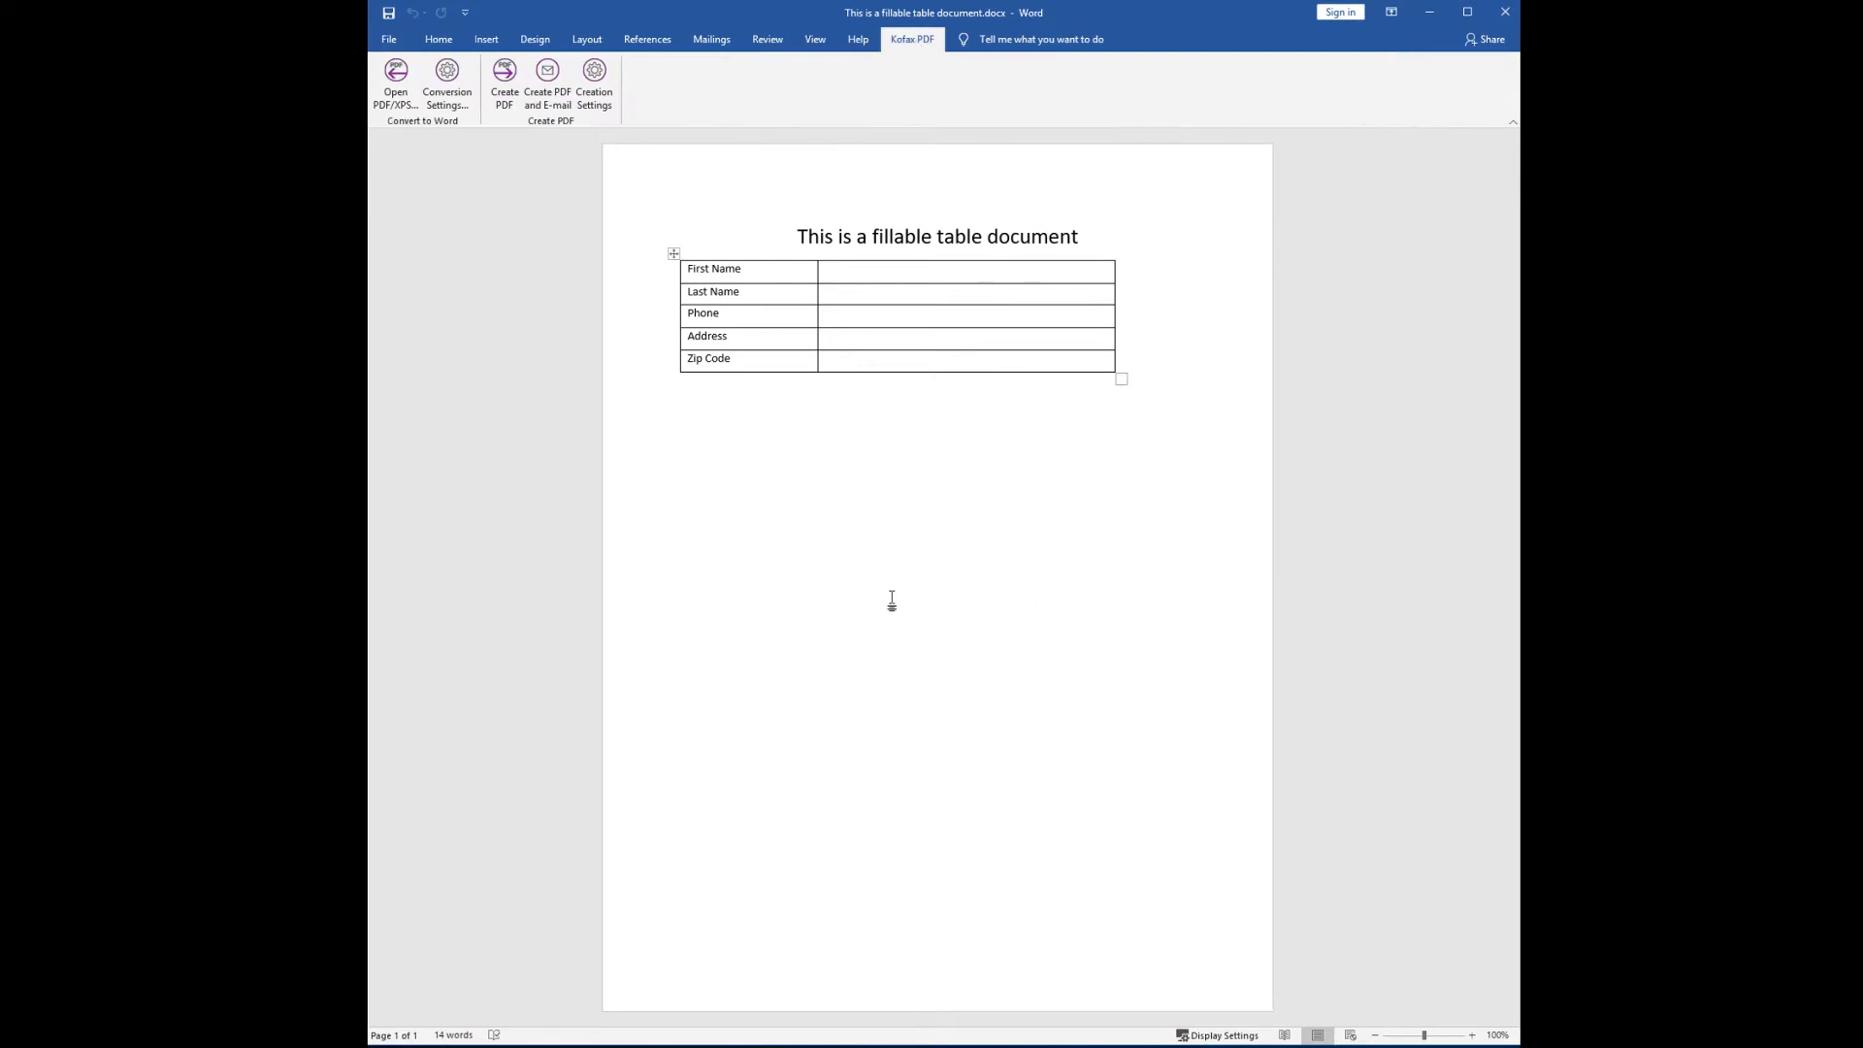
{"action": "left_click", "coordinate": [504, 80]}
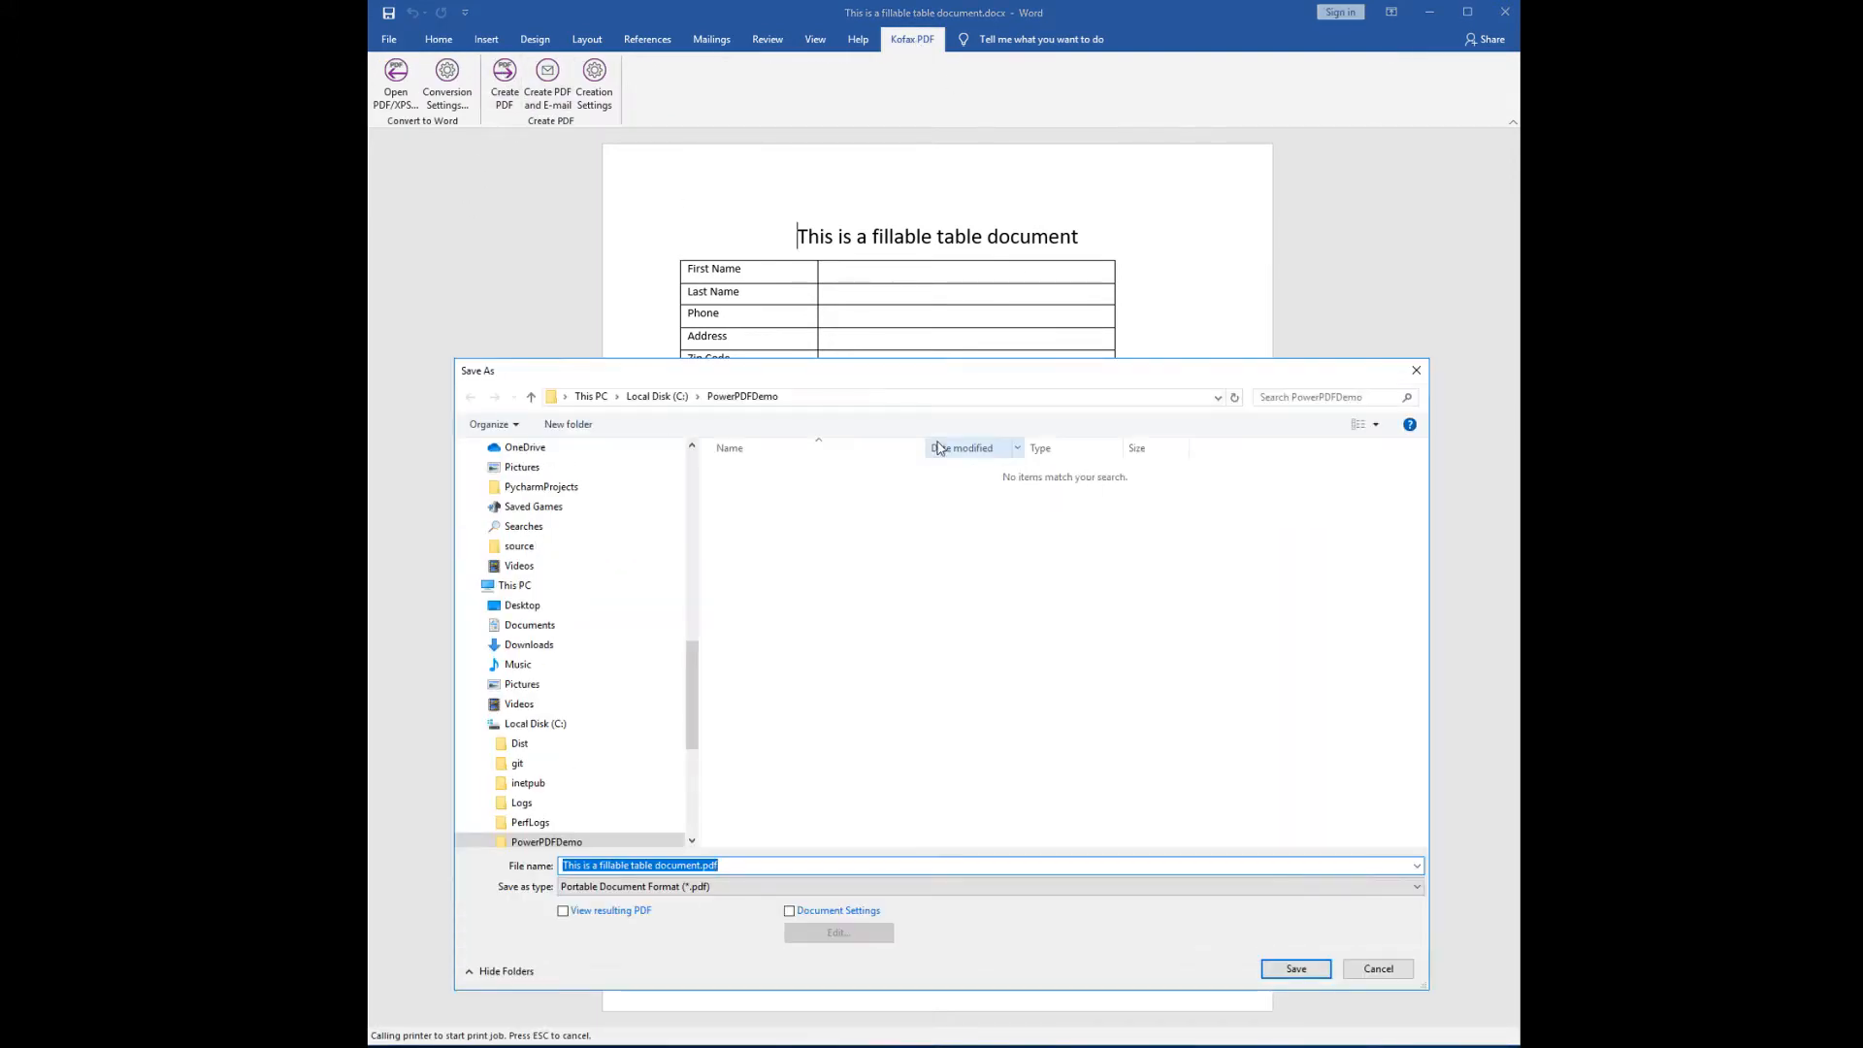
{"action": "left_click_drag", "start_coordinate": [909, 378], "coordinate": [893, 304]}
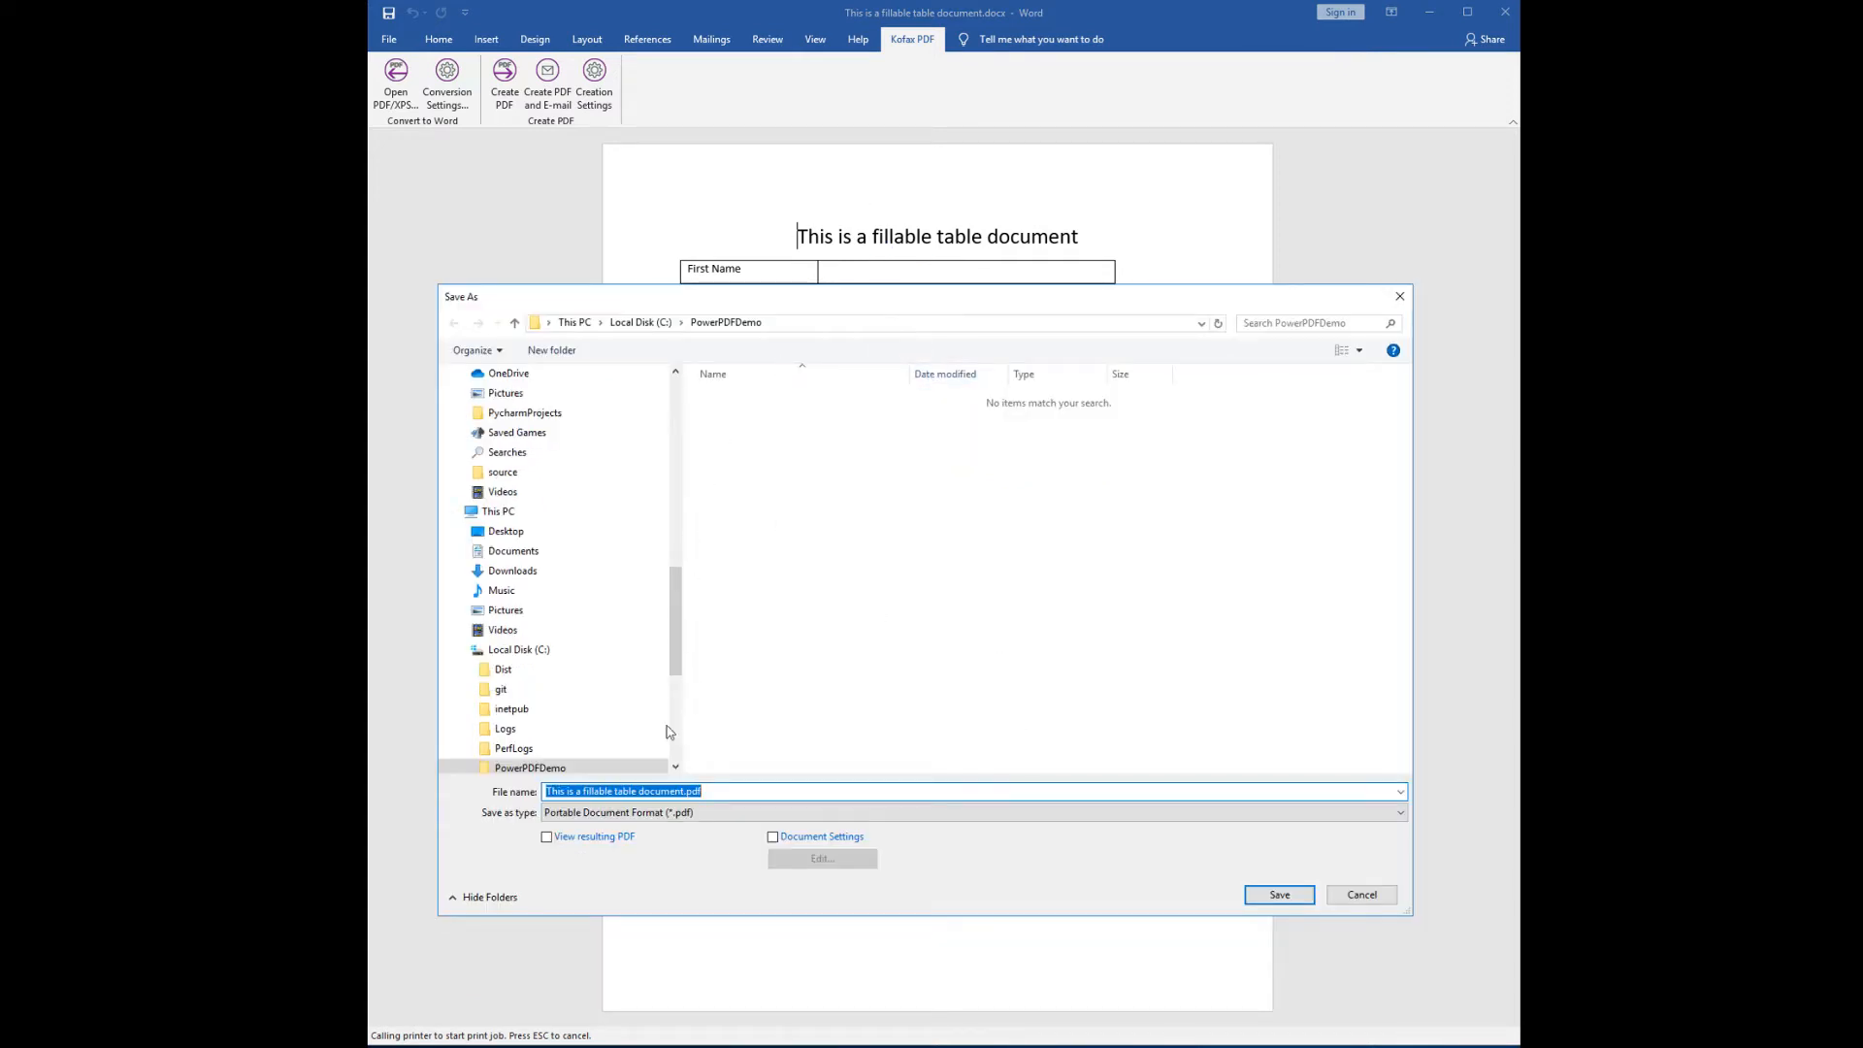
{"action": "left_click", "coordinate": [1279, 895]}
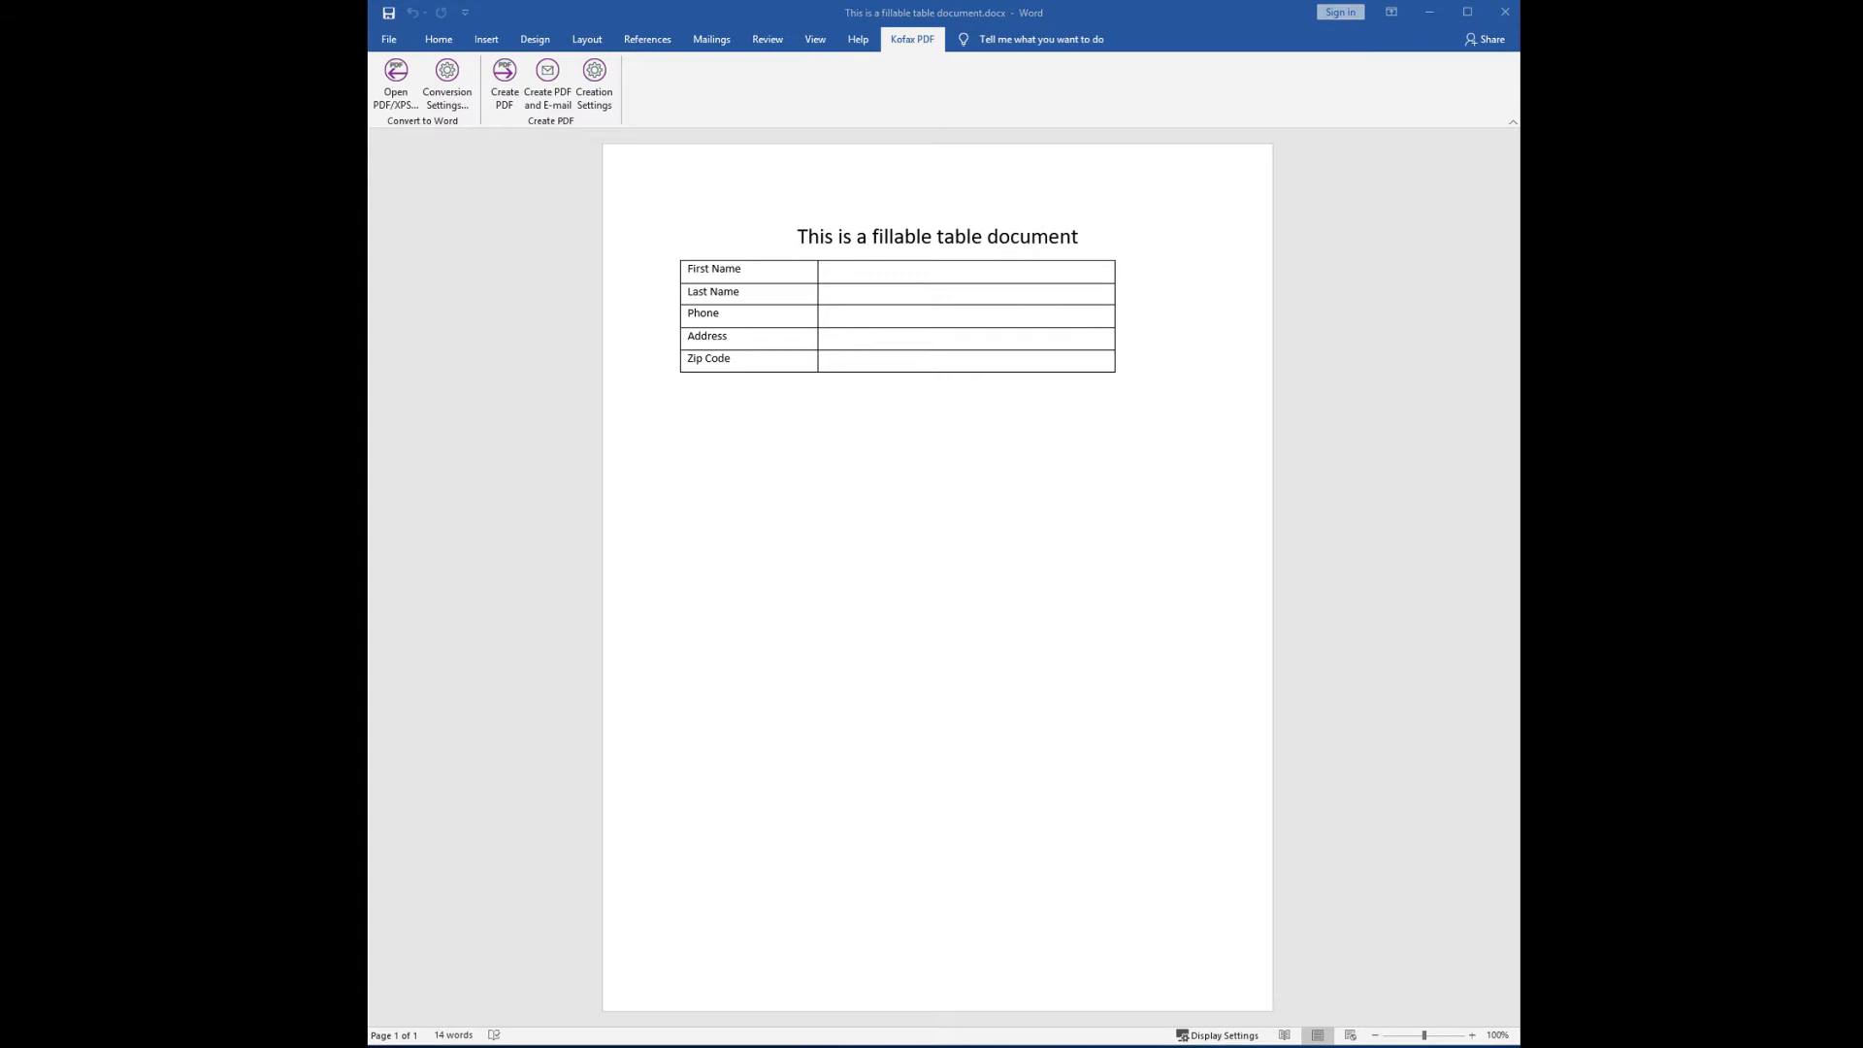
Open the created PDF in Kofax Power PDF Advanced and run FormTyper to generate fillable fields from the table
{"action": "double_click", "coordinate": [927, 406]}
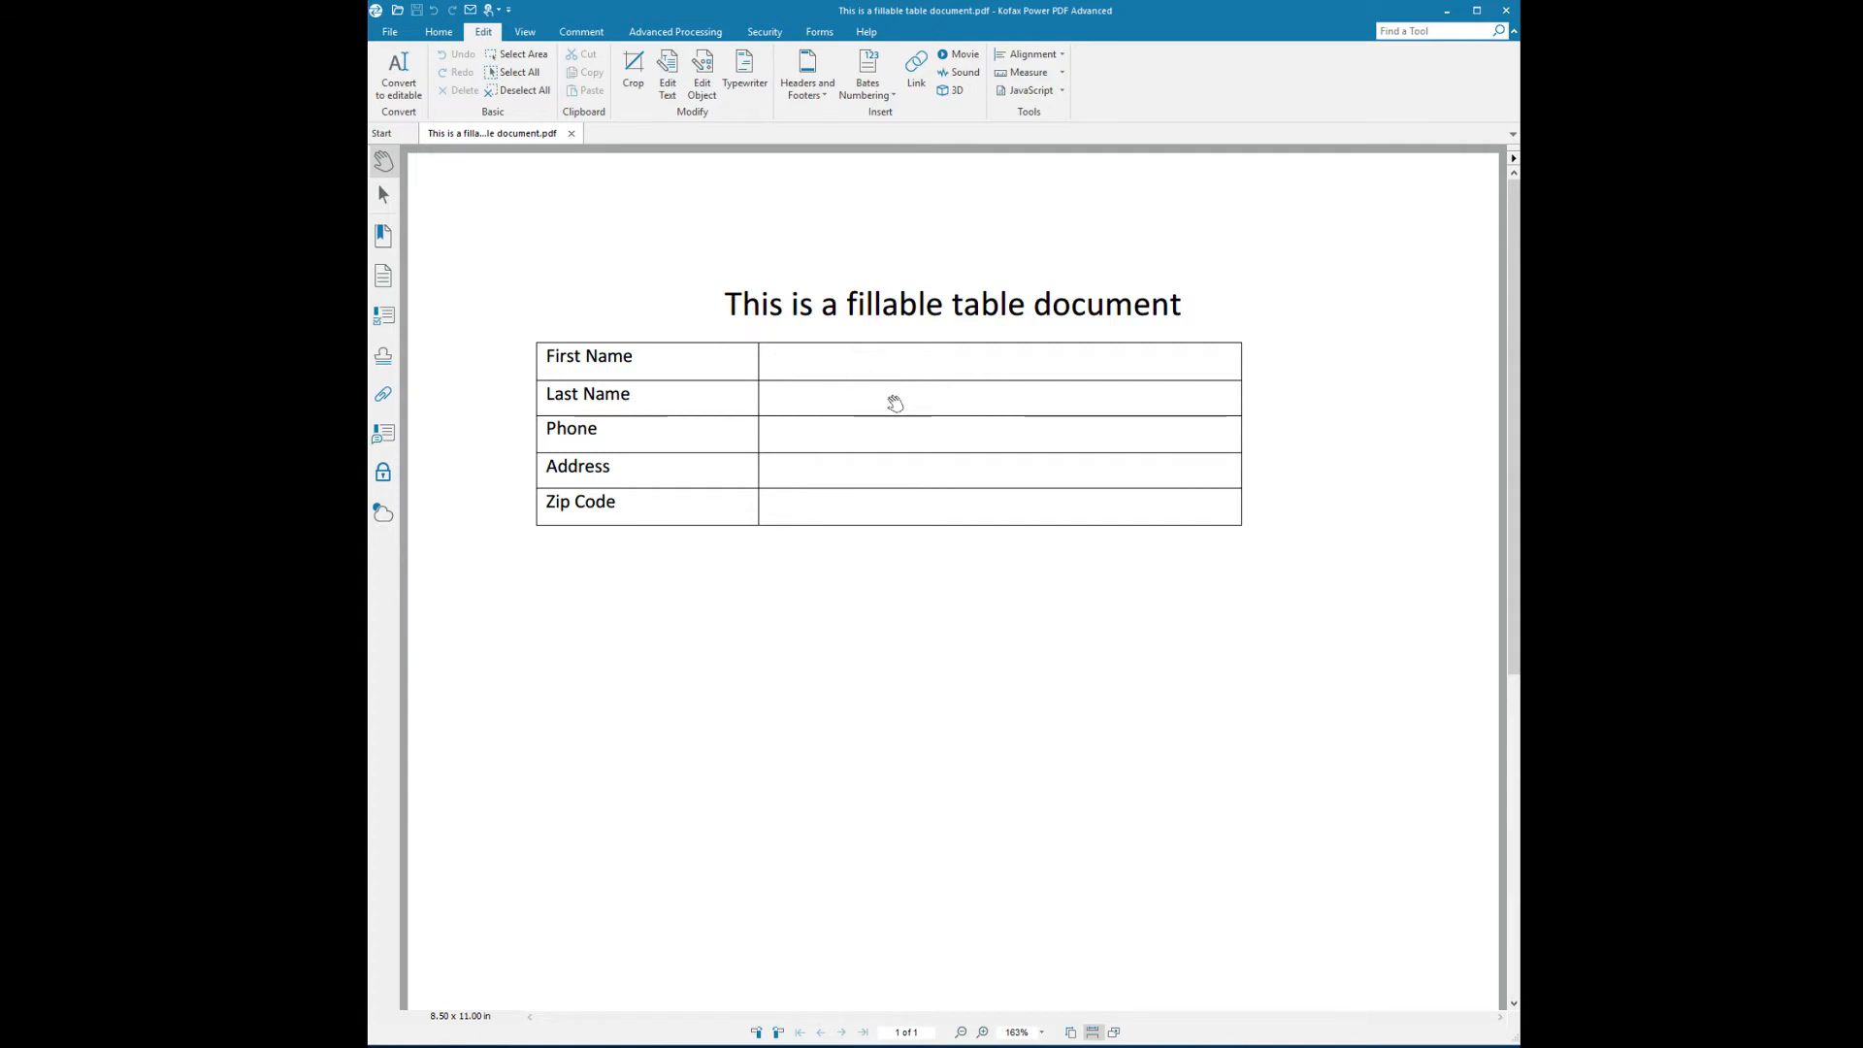
{"action": "left_click", "coordinate": [820, 33]}
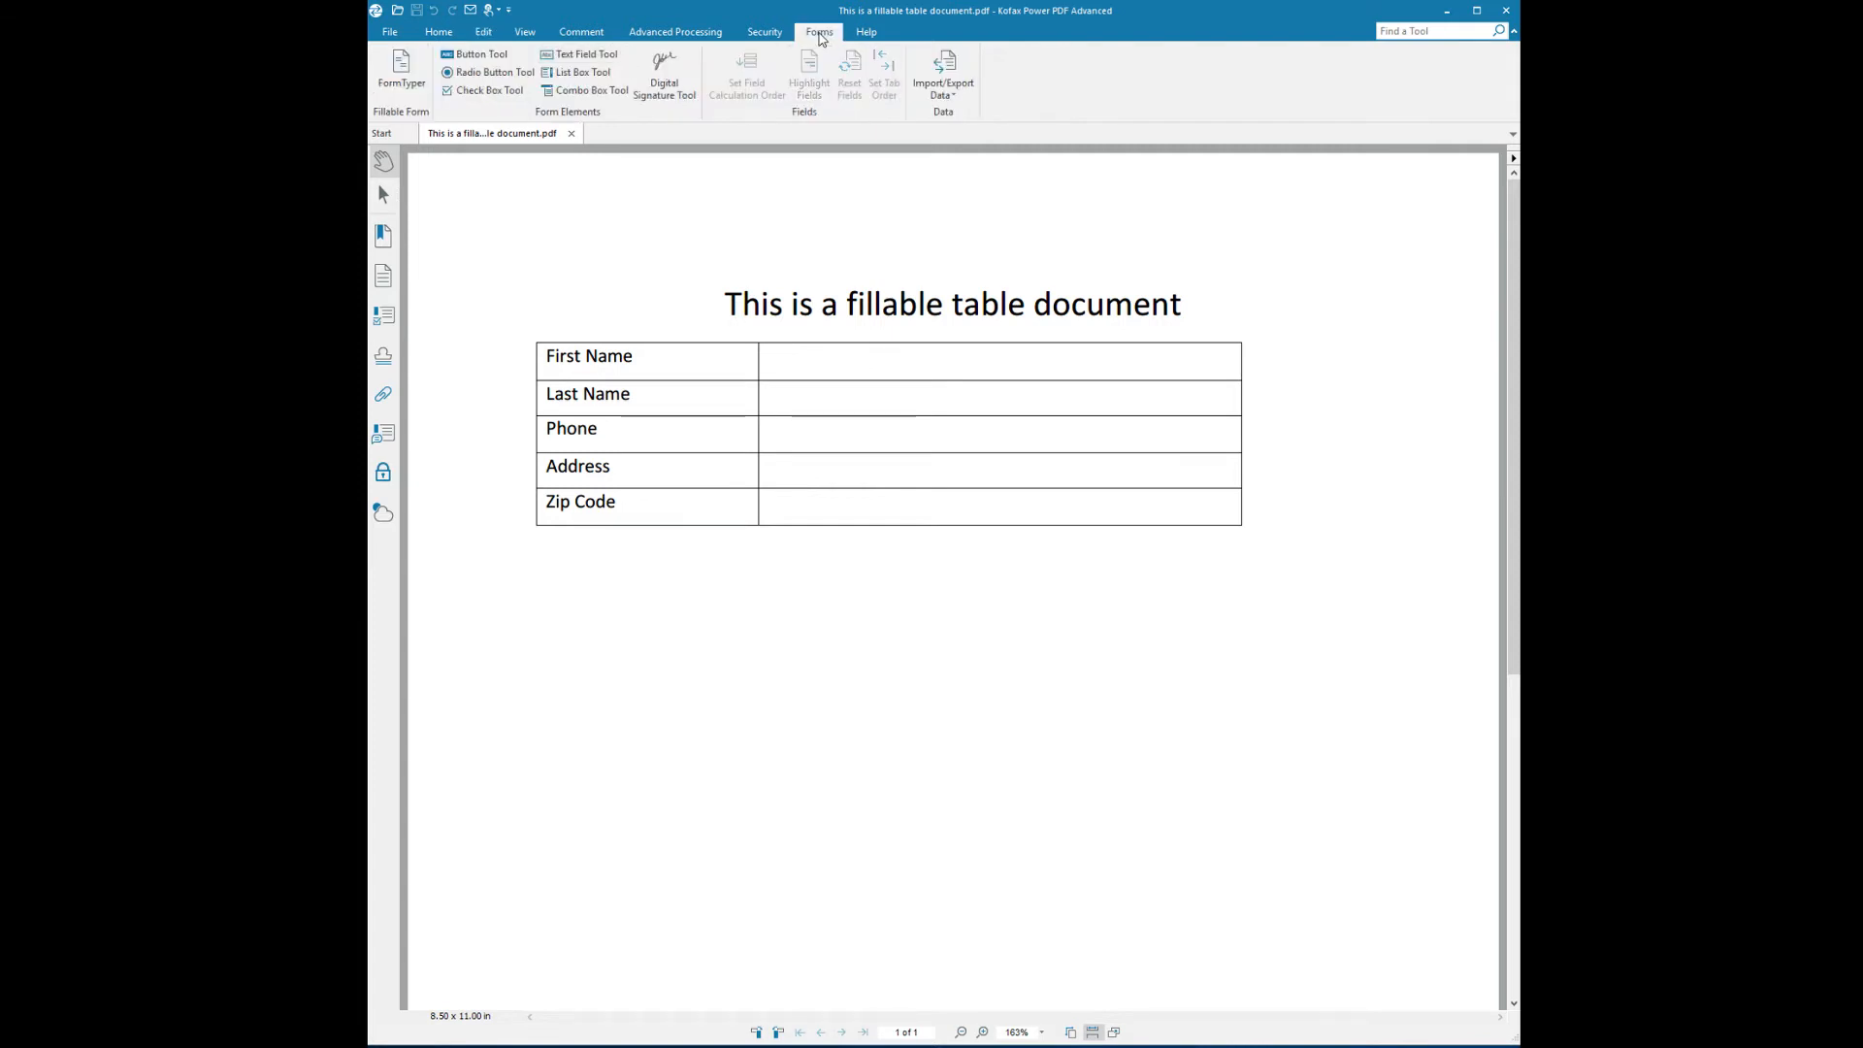
{"action": "left_click", "coordinate": [404, 72]}
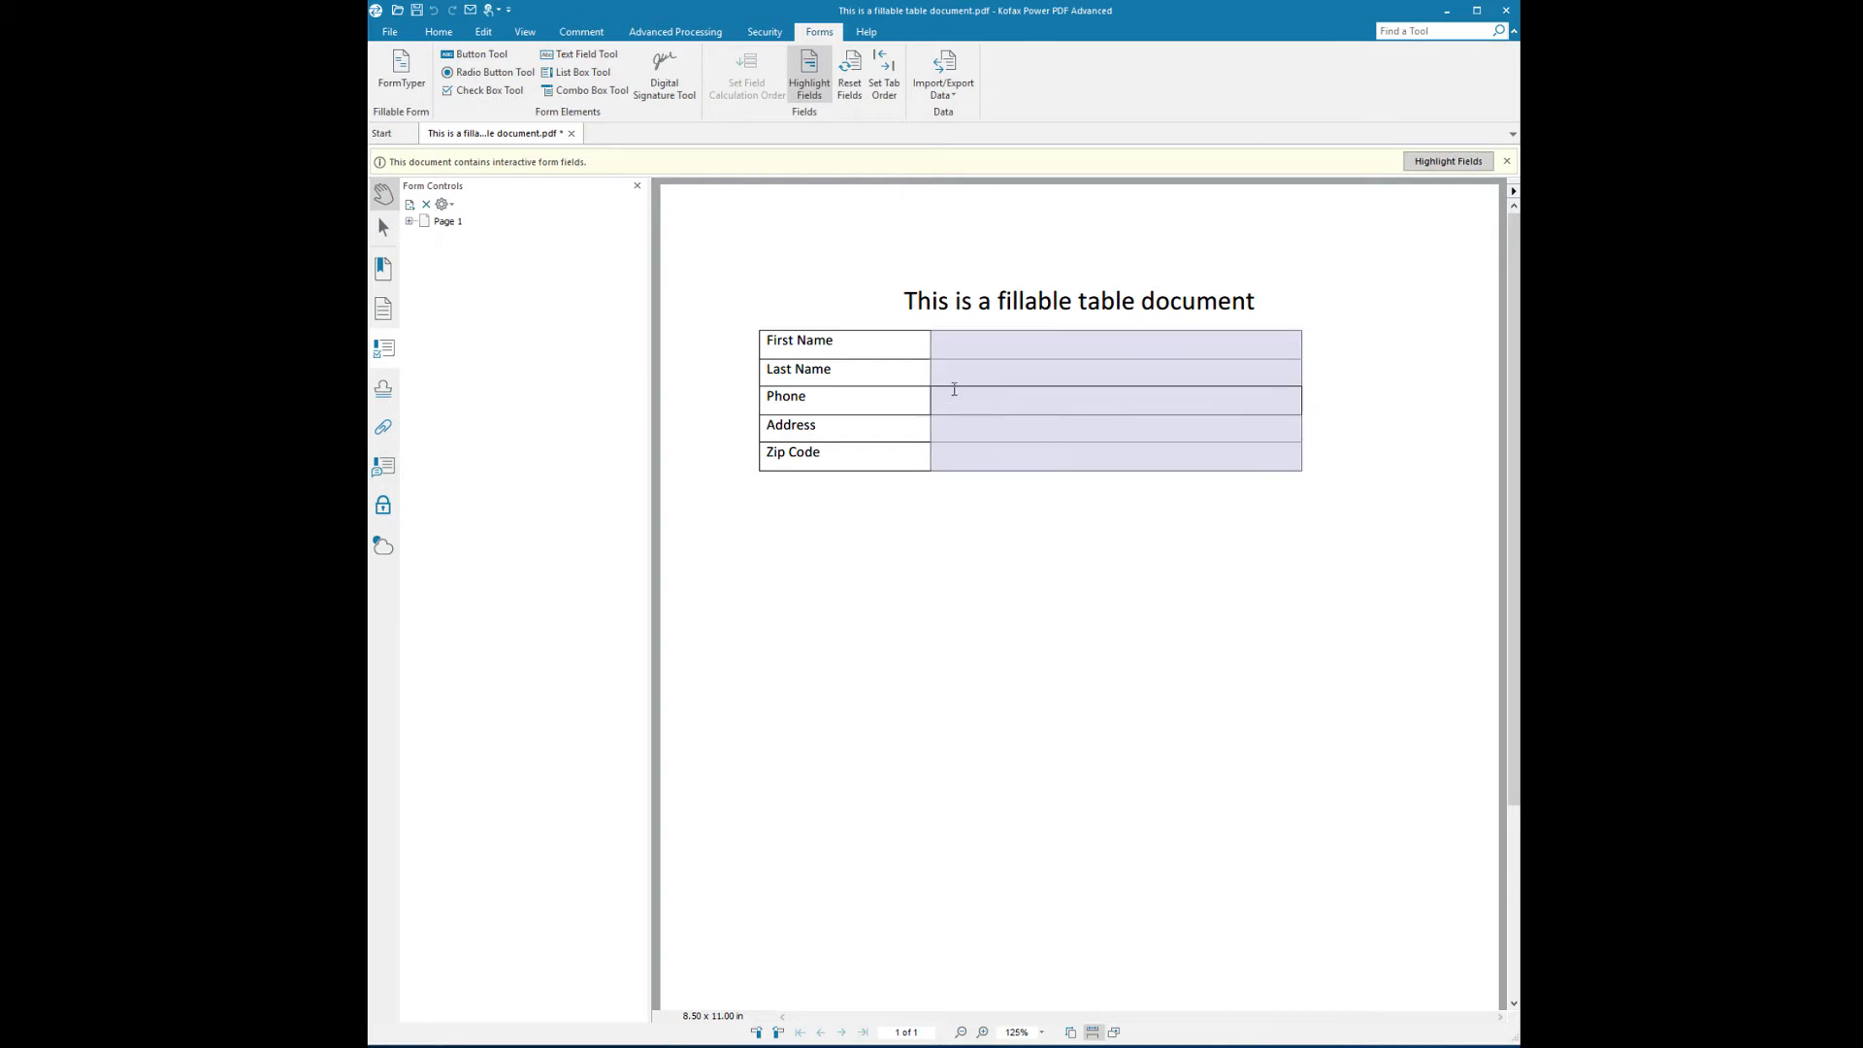
Expand Page 1 in the form controls list and examine the generated fields against the table's cells
{"action": "left_click", "coordinate": [410, 221]}
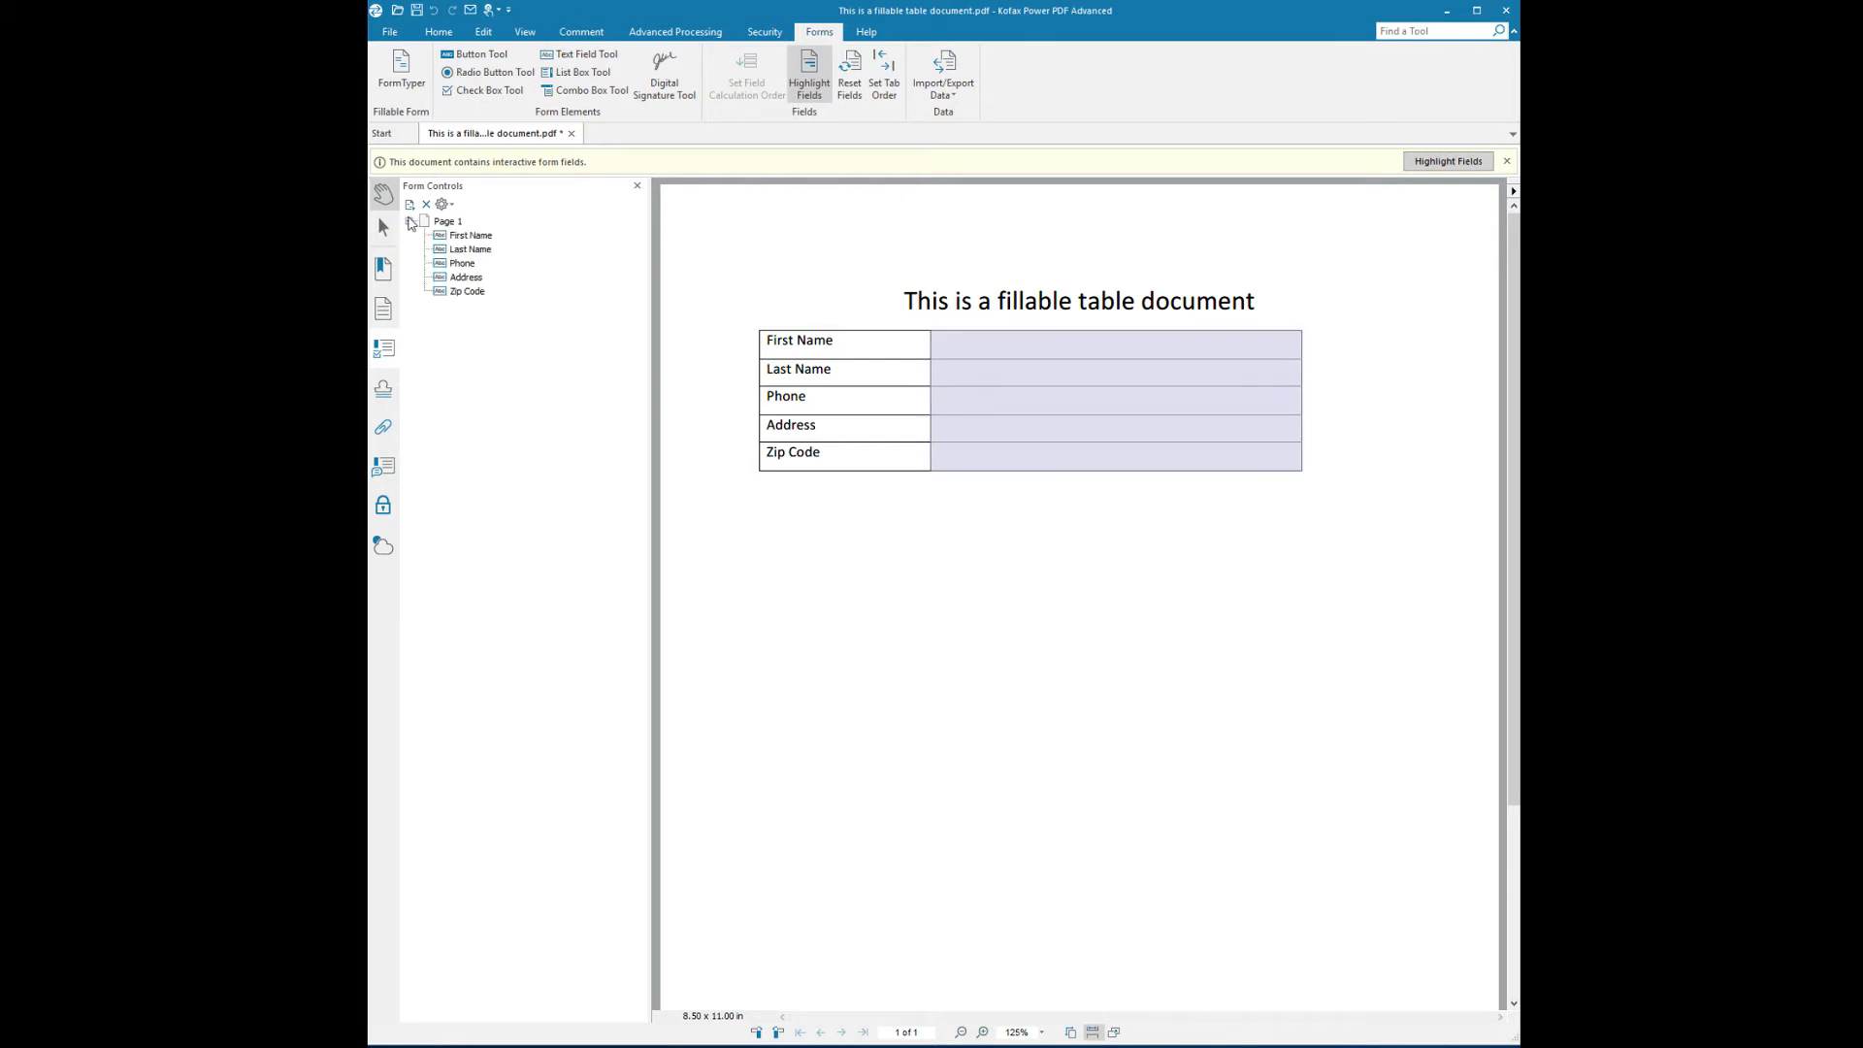
{"action": "left_click", "coordinate": [460, 238]}
{"action": "left_click", "coordinate": [469, 250]}
{"action": "left_click", "coordinate": [462, 264]}
{"action": "left_click", "coordinate": [466, 277]}
{"action": "left_click", "coordinate": [999, 424]}
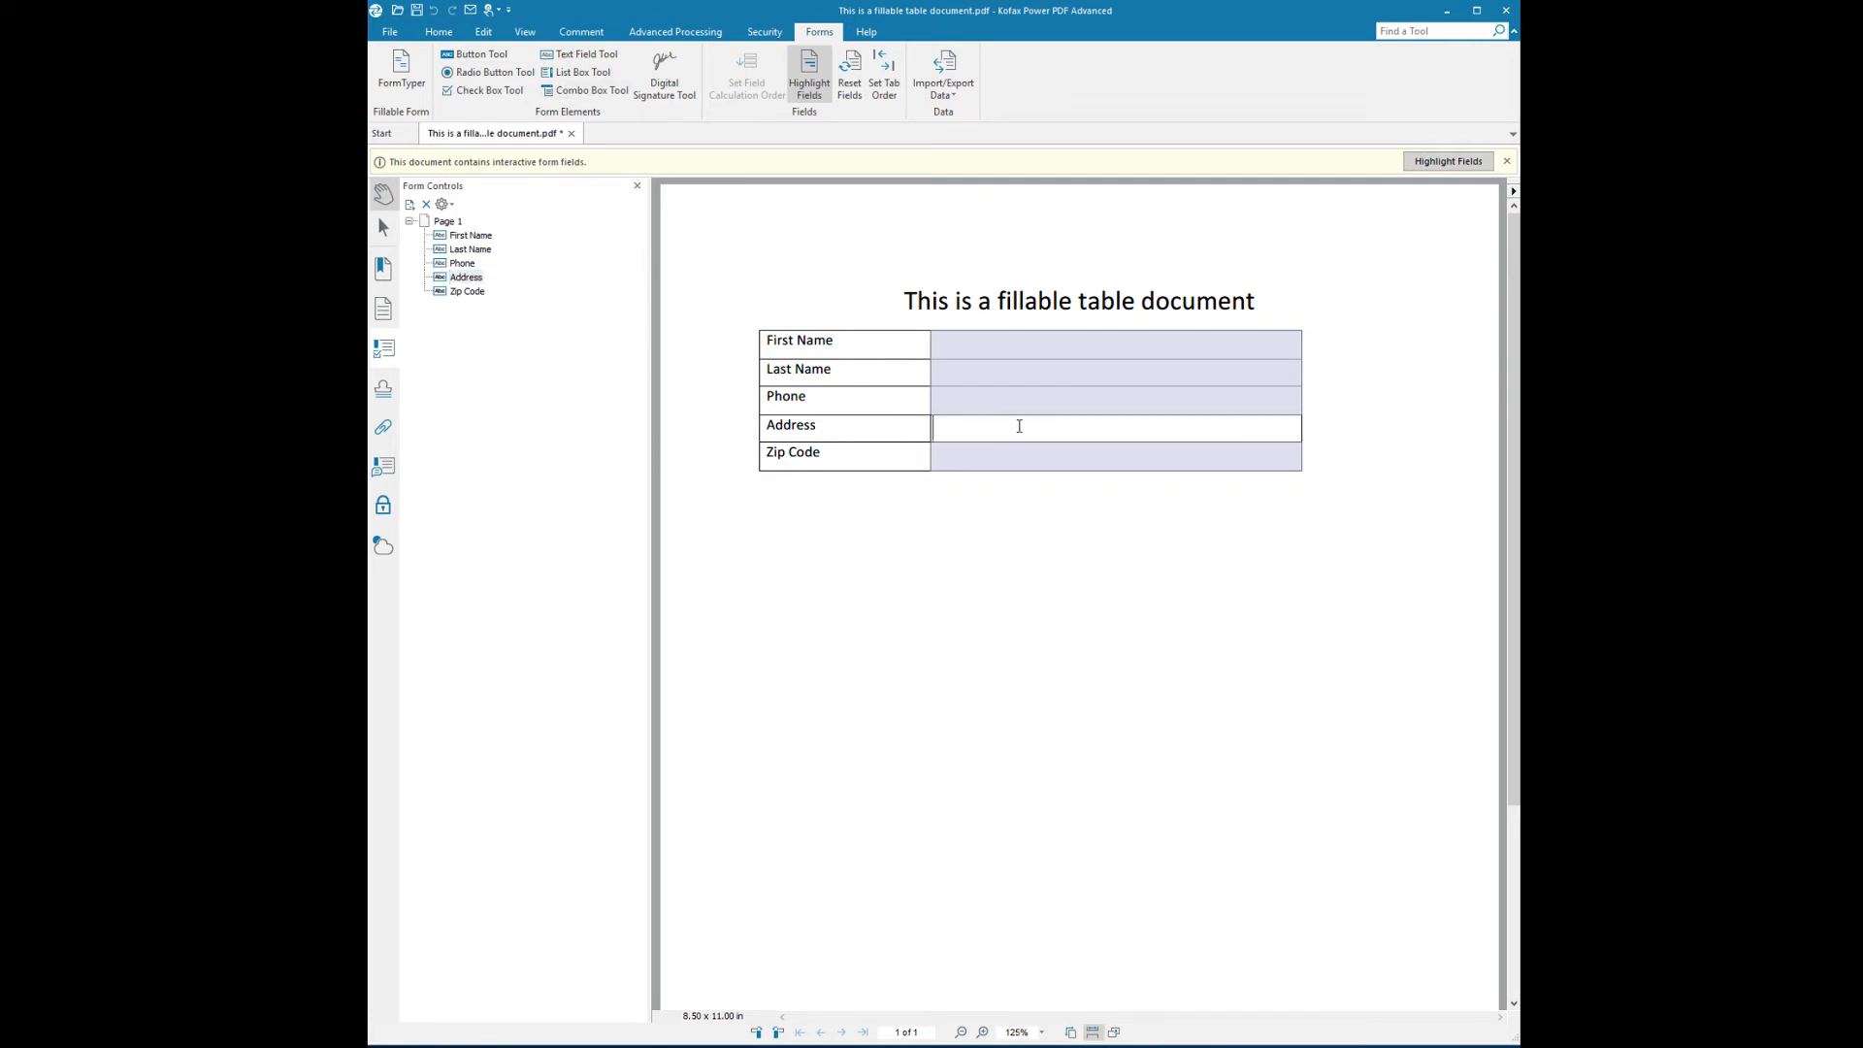
{"action": "left_click", "coordinate": [999, 616]}
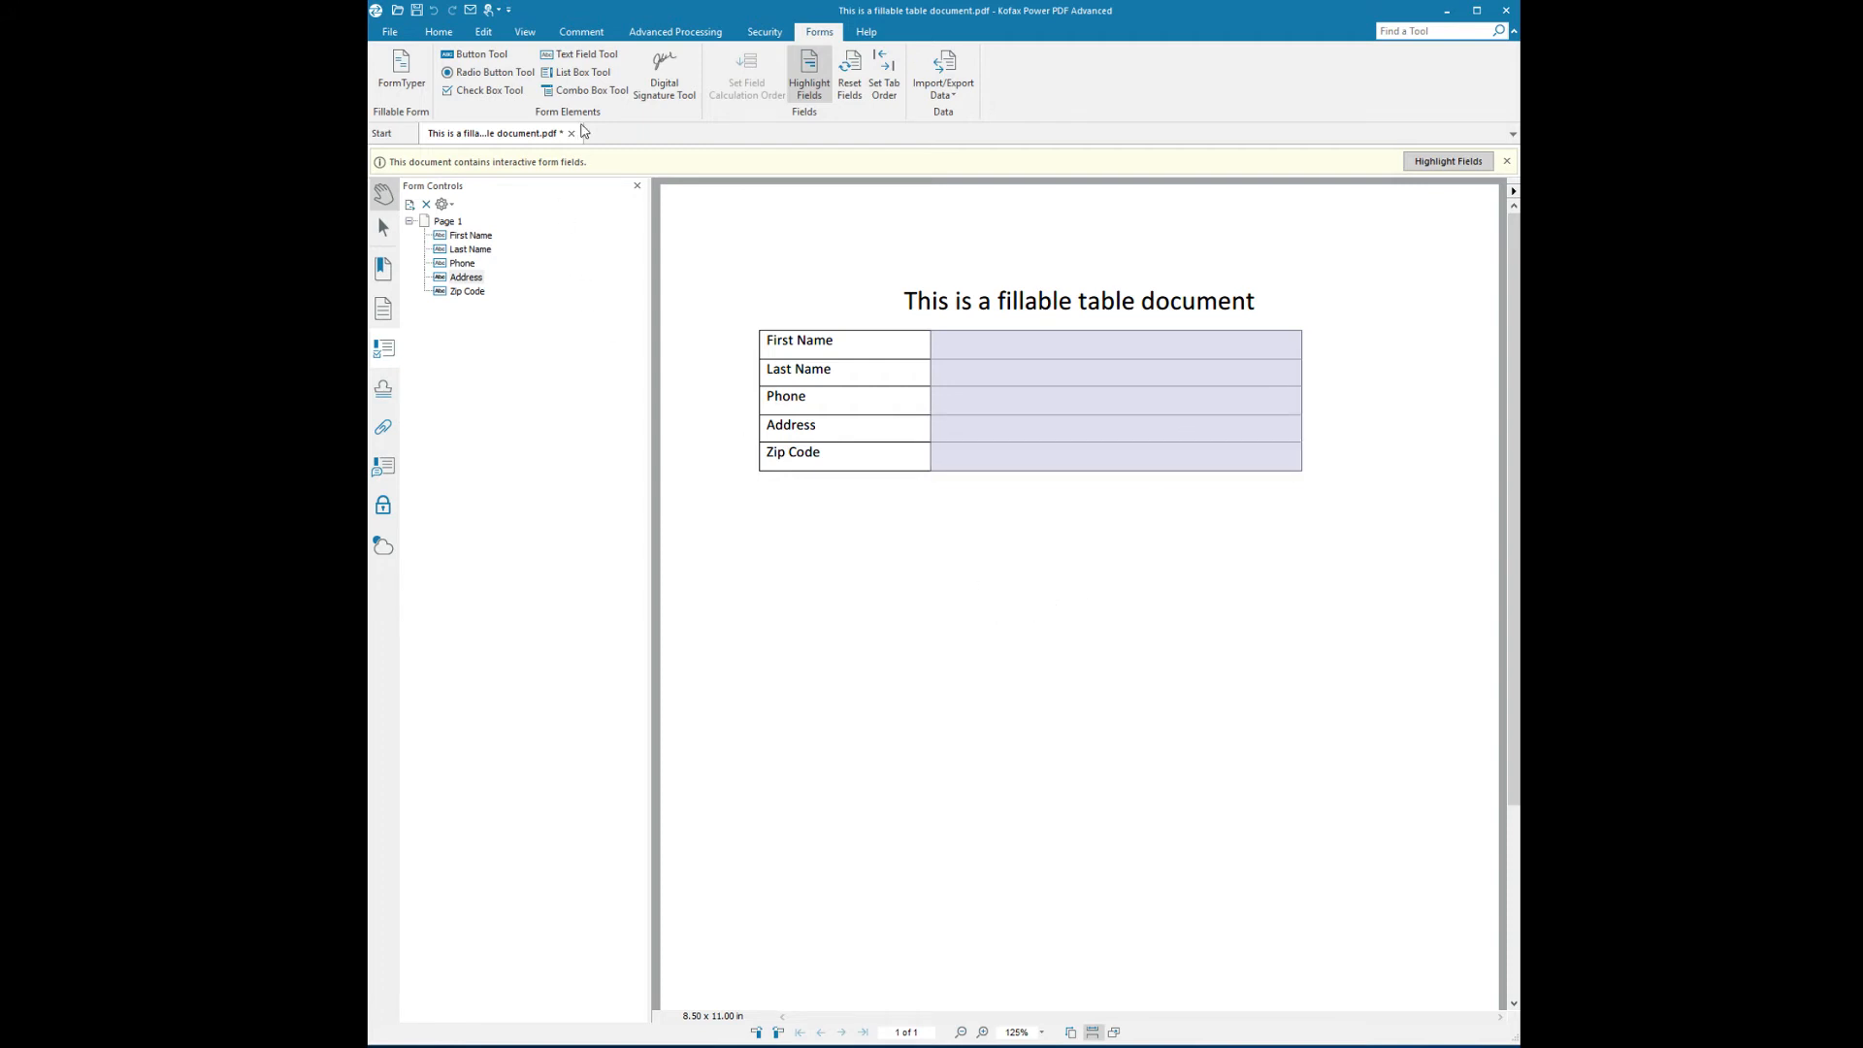
Using the Text Field Tool, extend the Address field leftward to just after its label, and close the form controls list
{"action": "left_click", "coordinate": [581, 58]}
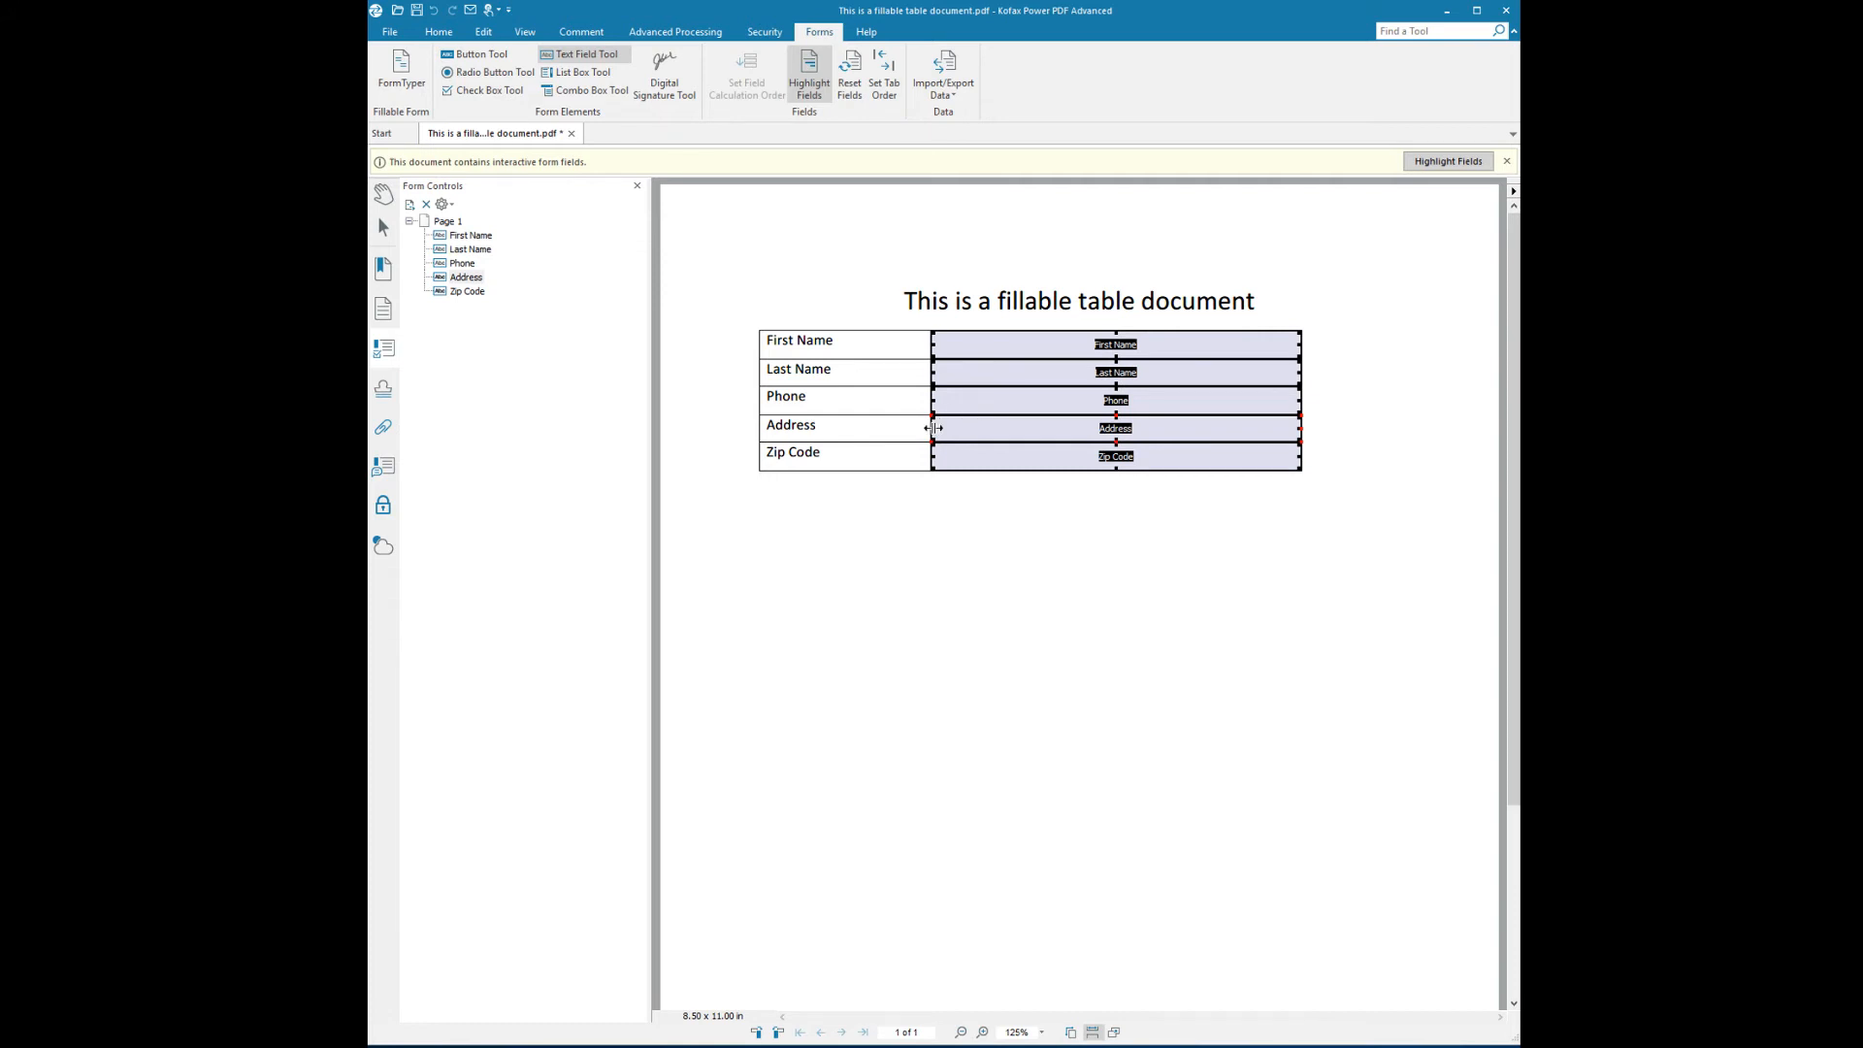
{"action": "left_click_drag", "start_coordinate": [932, 428], "coordinate": [831, 432]}
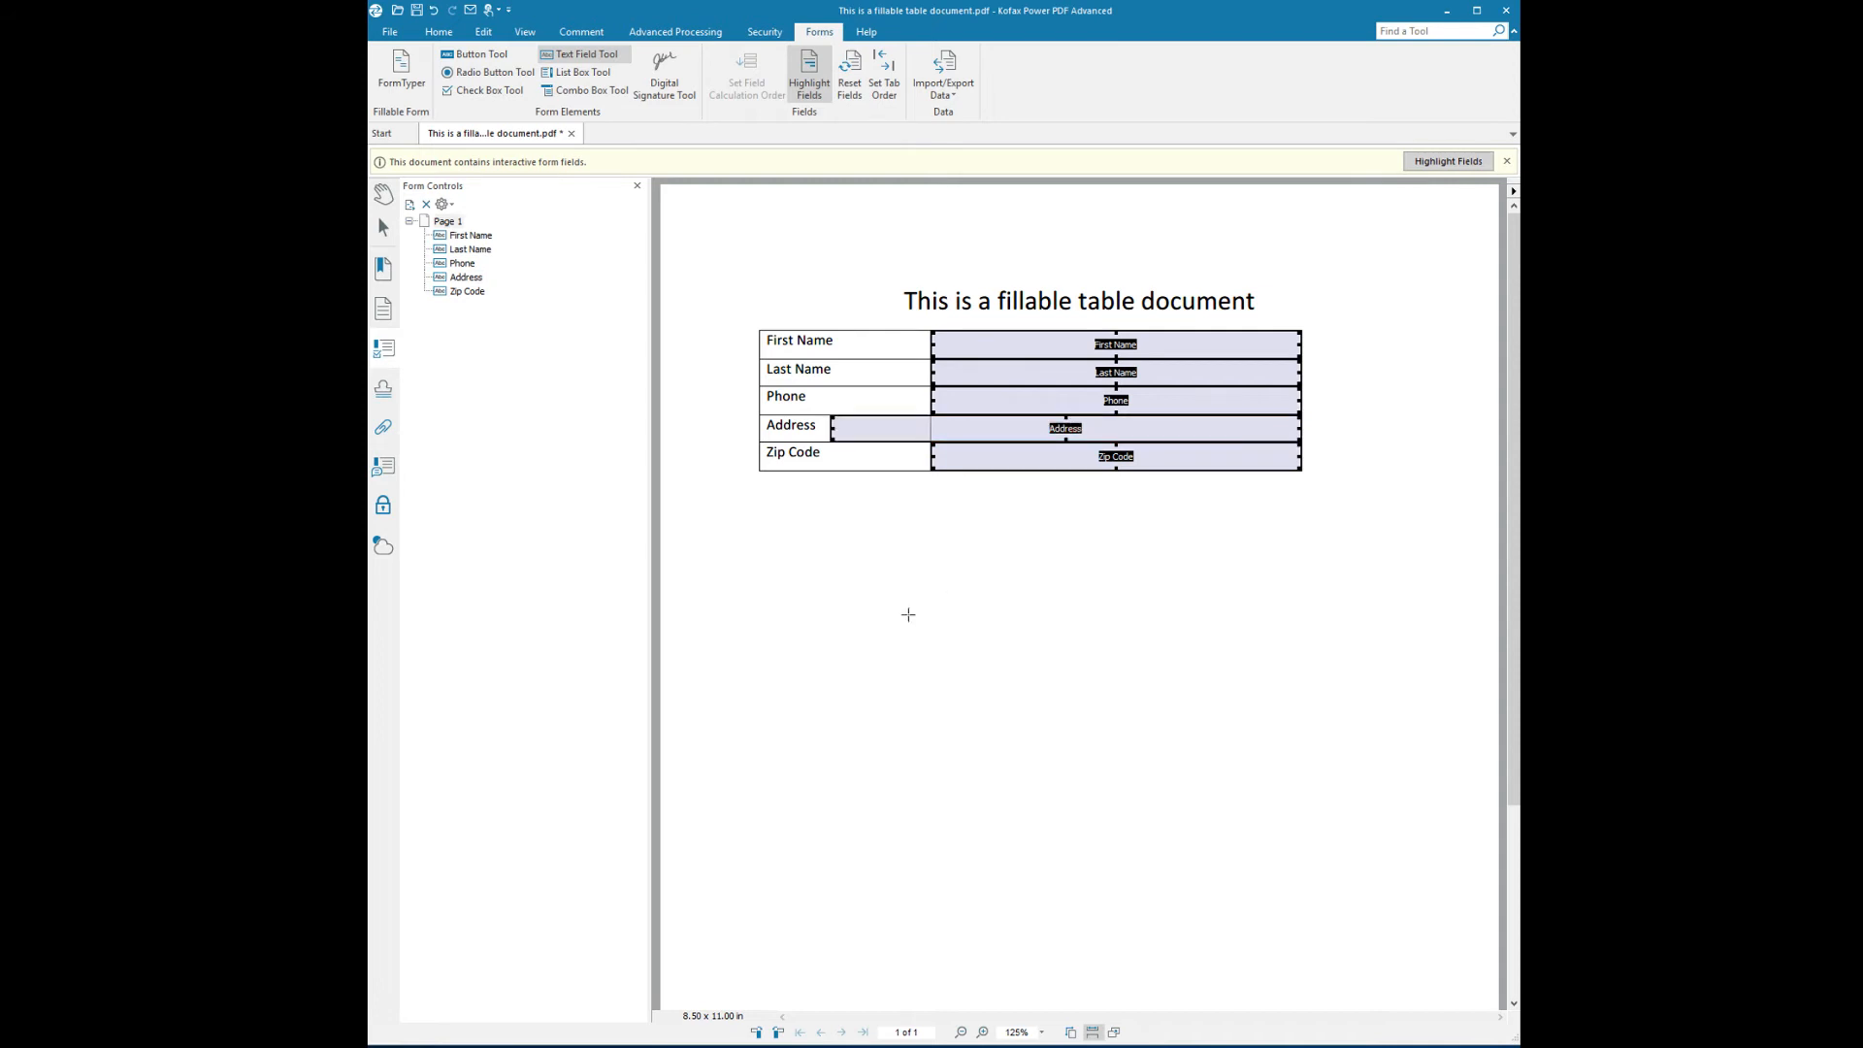
{"action": "left_click", "coordinate": [637, 186]}
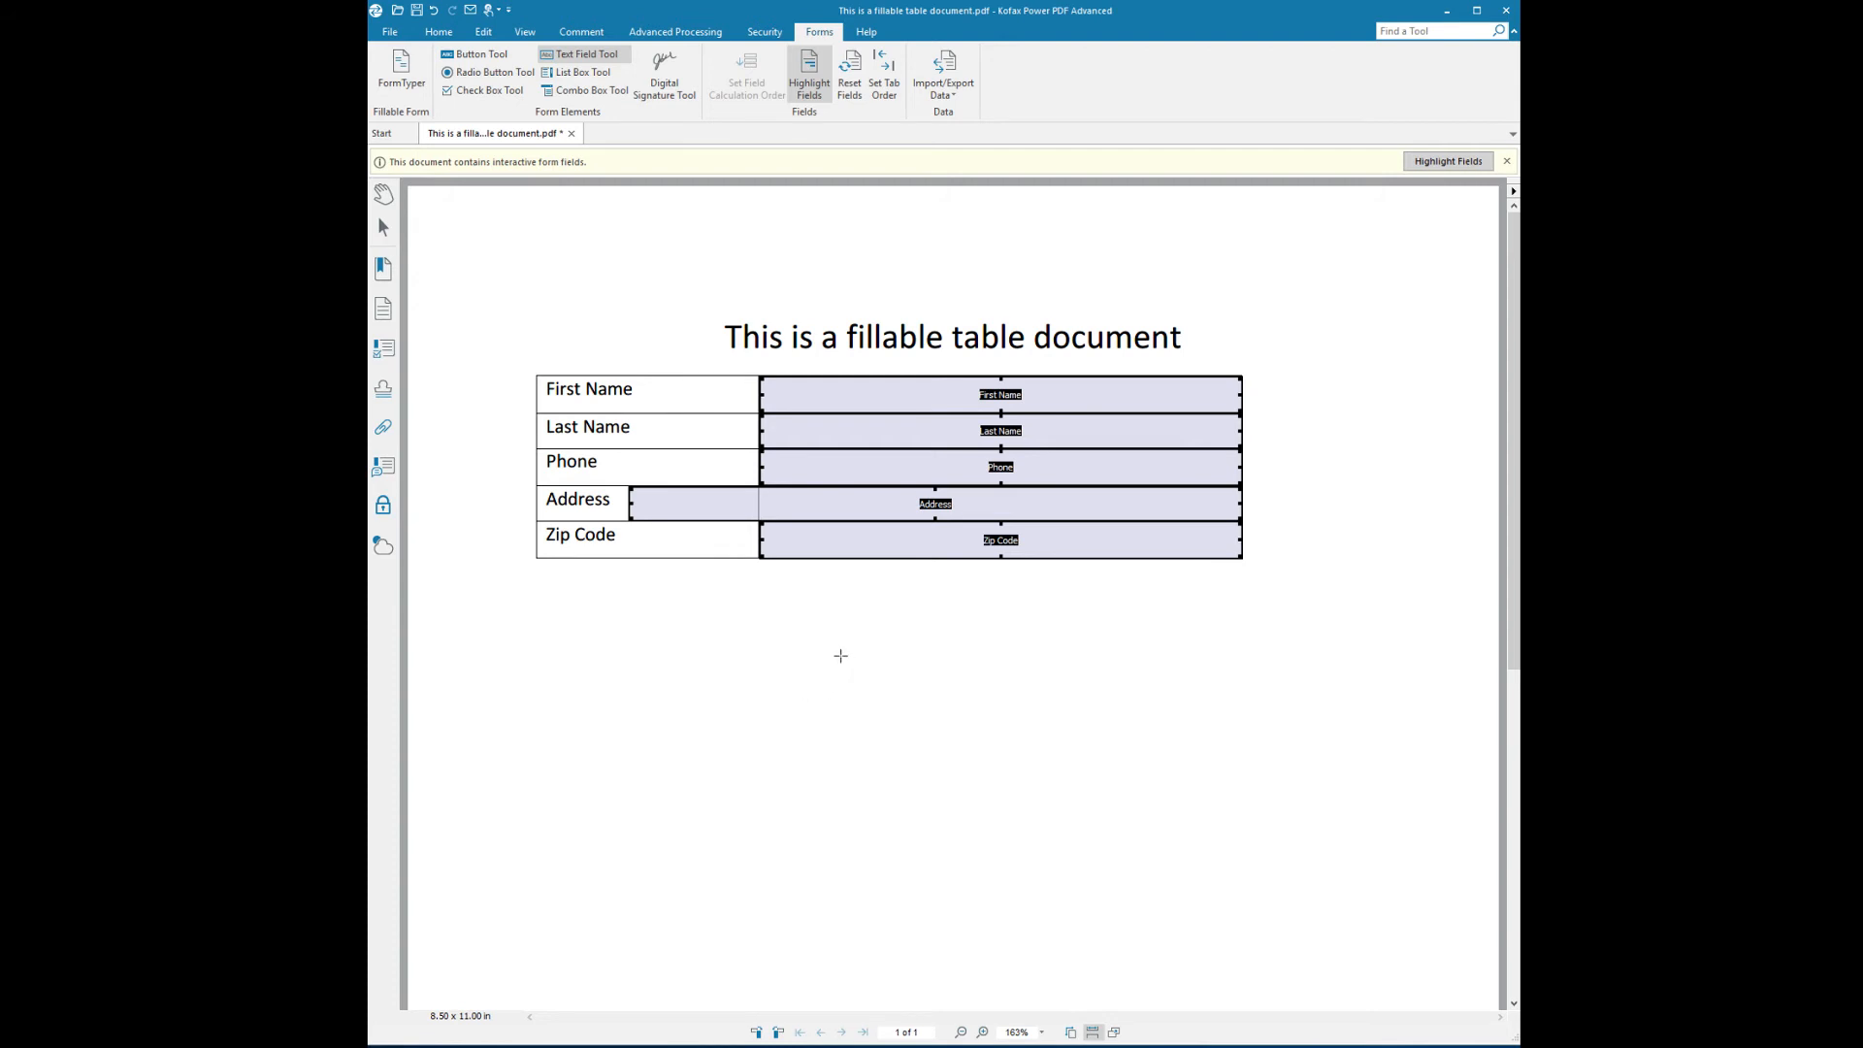
Using Edit Object, shift the vertical divider line in the Address row left to the start of the widened field
{"action": "left_click", "coordinate": [483, 33]}
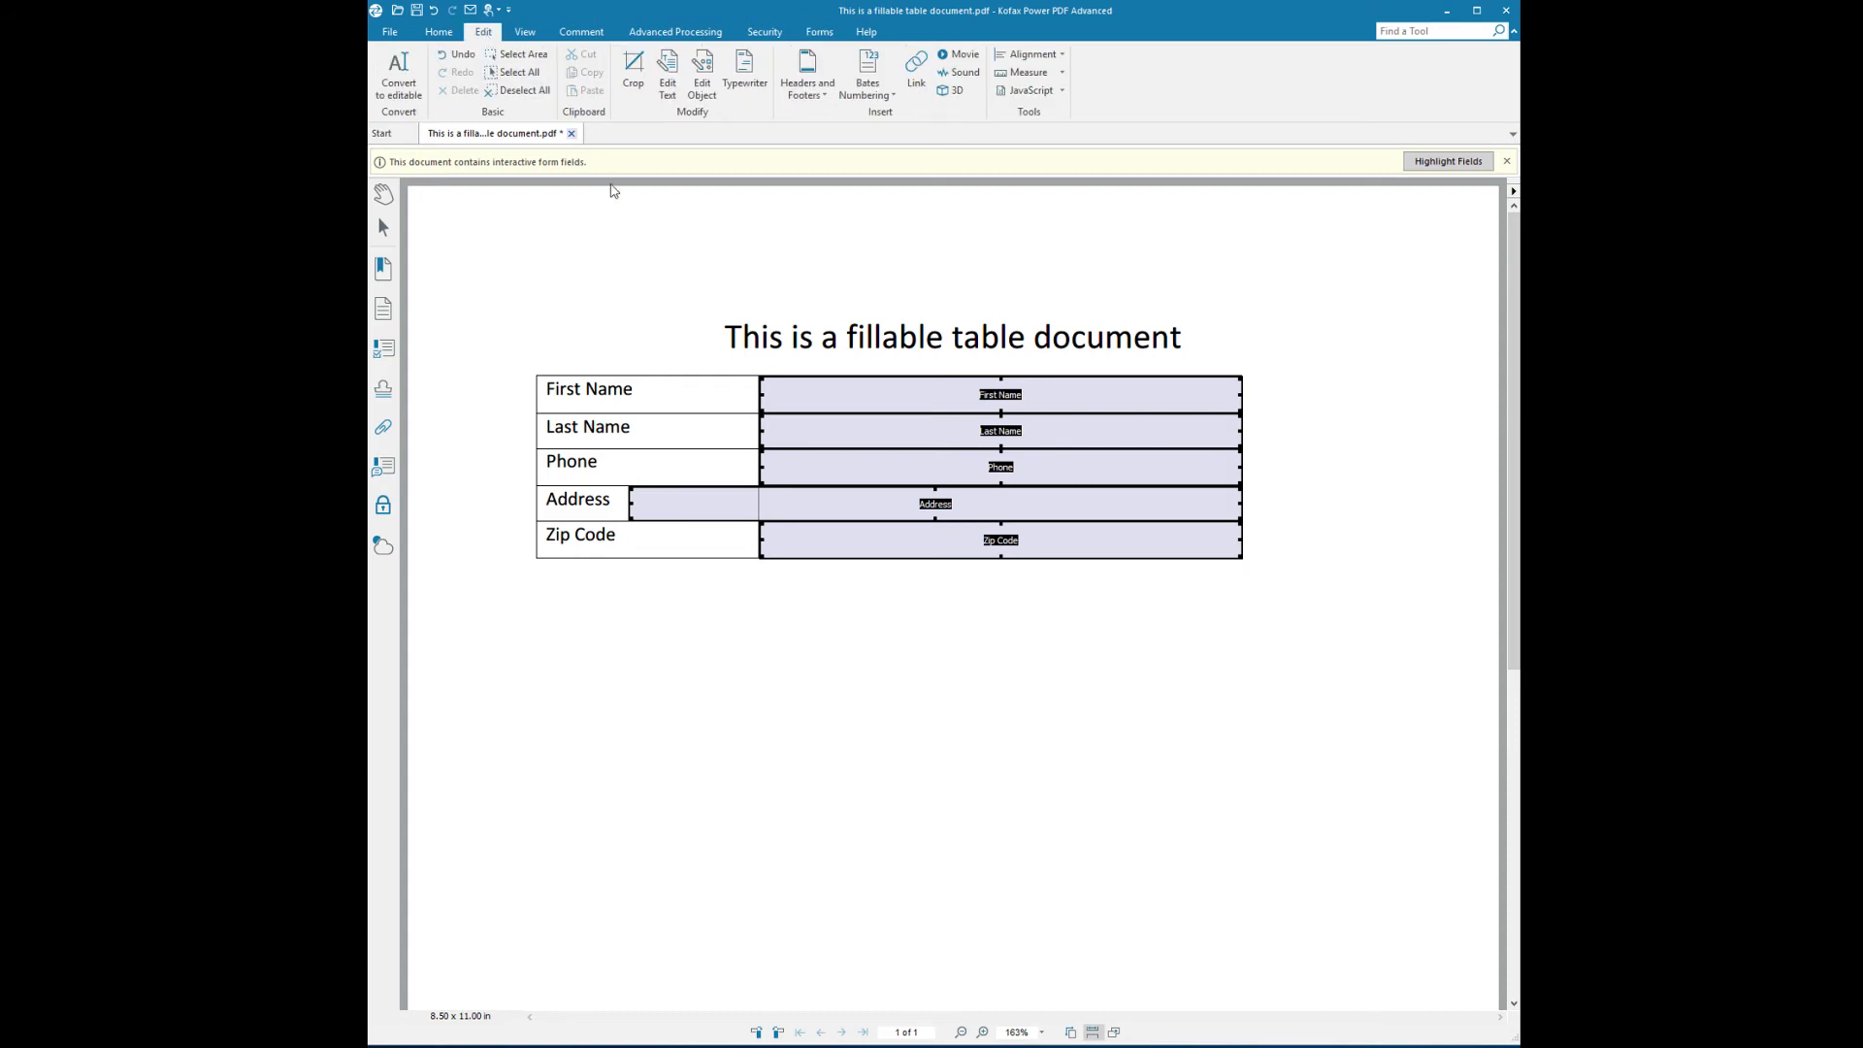
{"action": "left_click", "coordinate": [702, 70]}
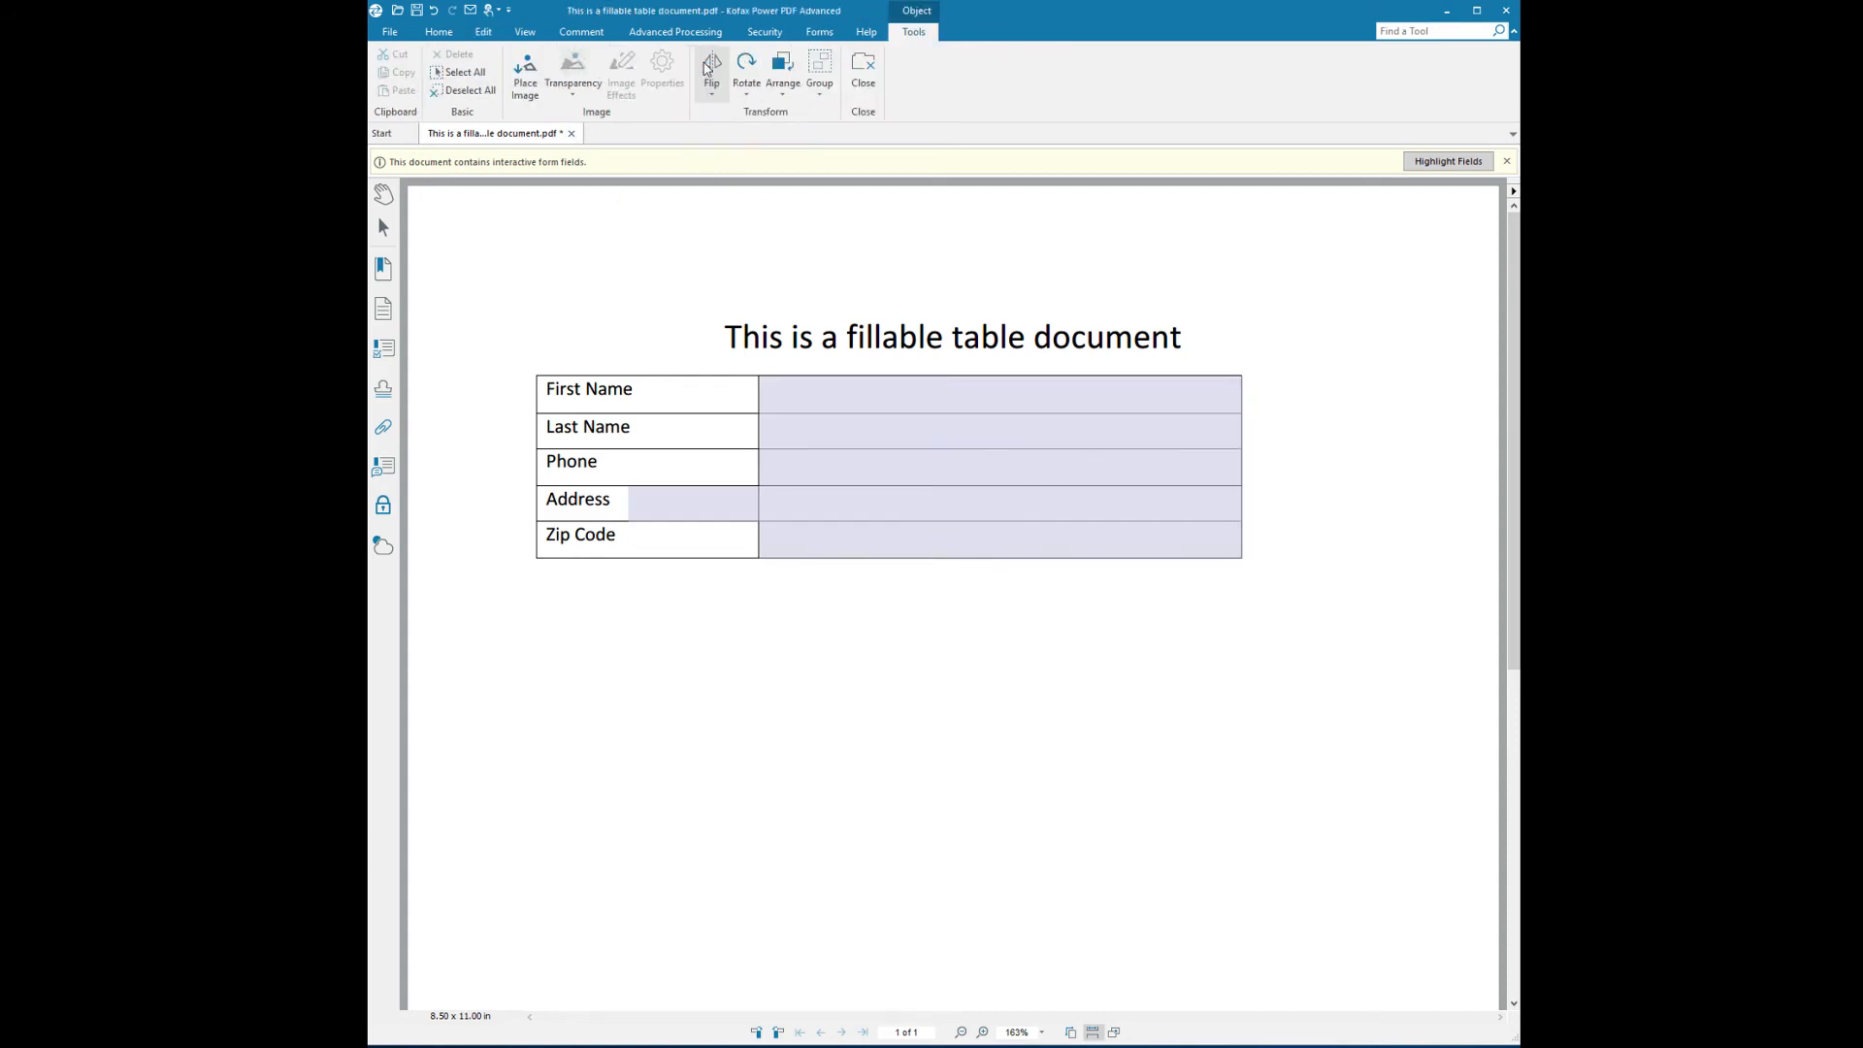
{"action": "left_click", "coordinate": [759, 503]}
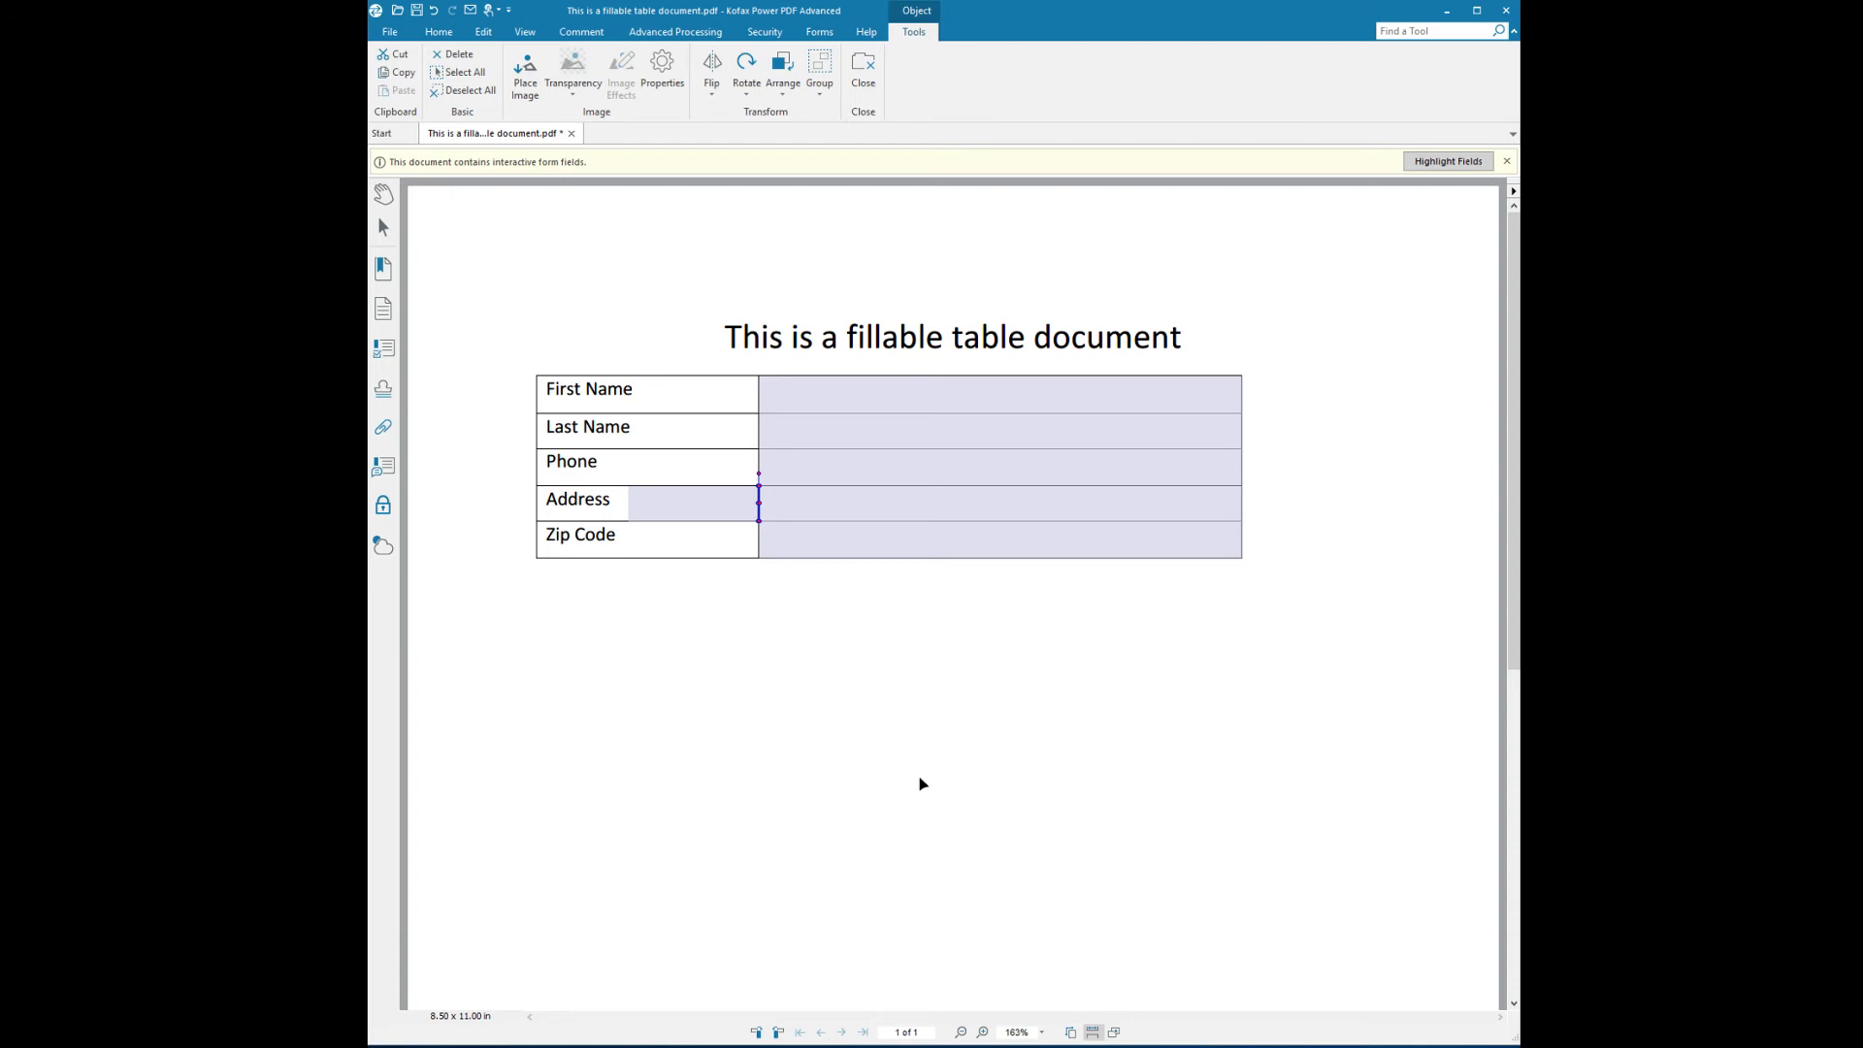
{"action": "scroll", "coordinate": [728, 517], "scroll_direction": "up", "scroll_amount": 1}
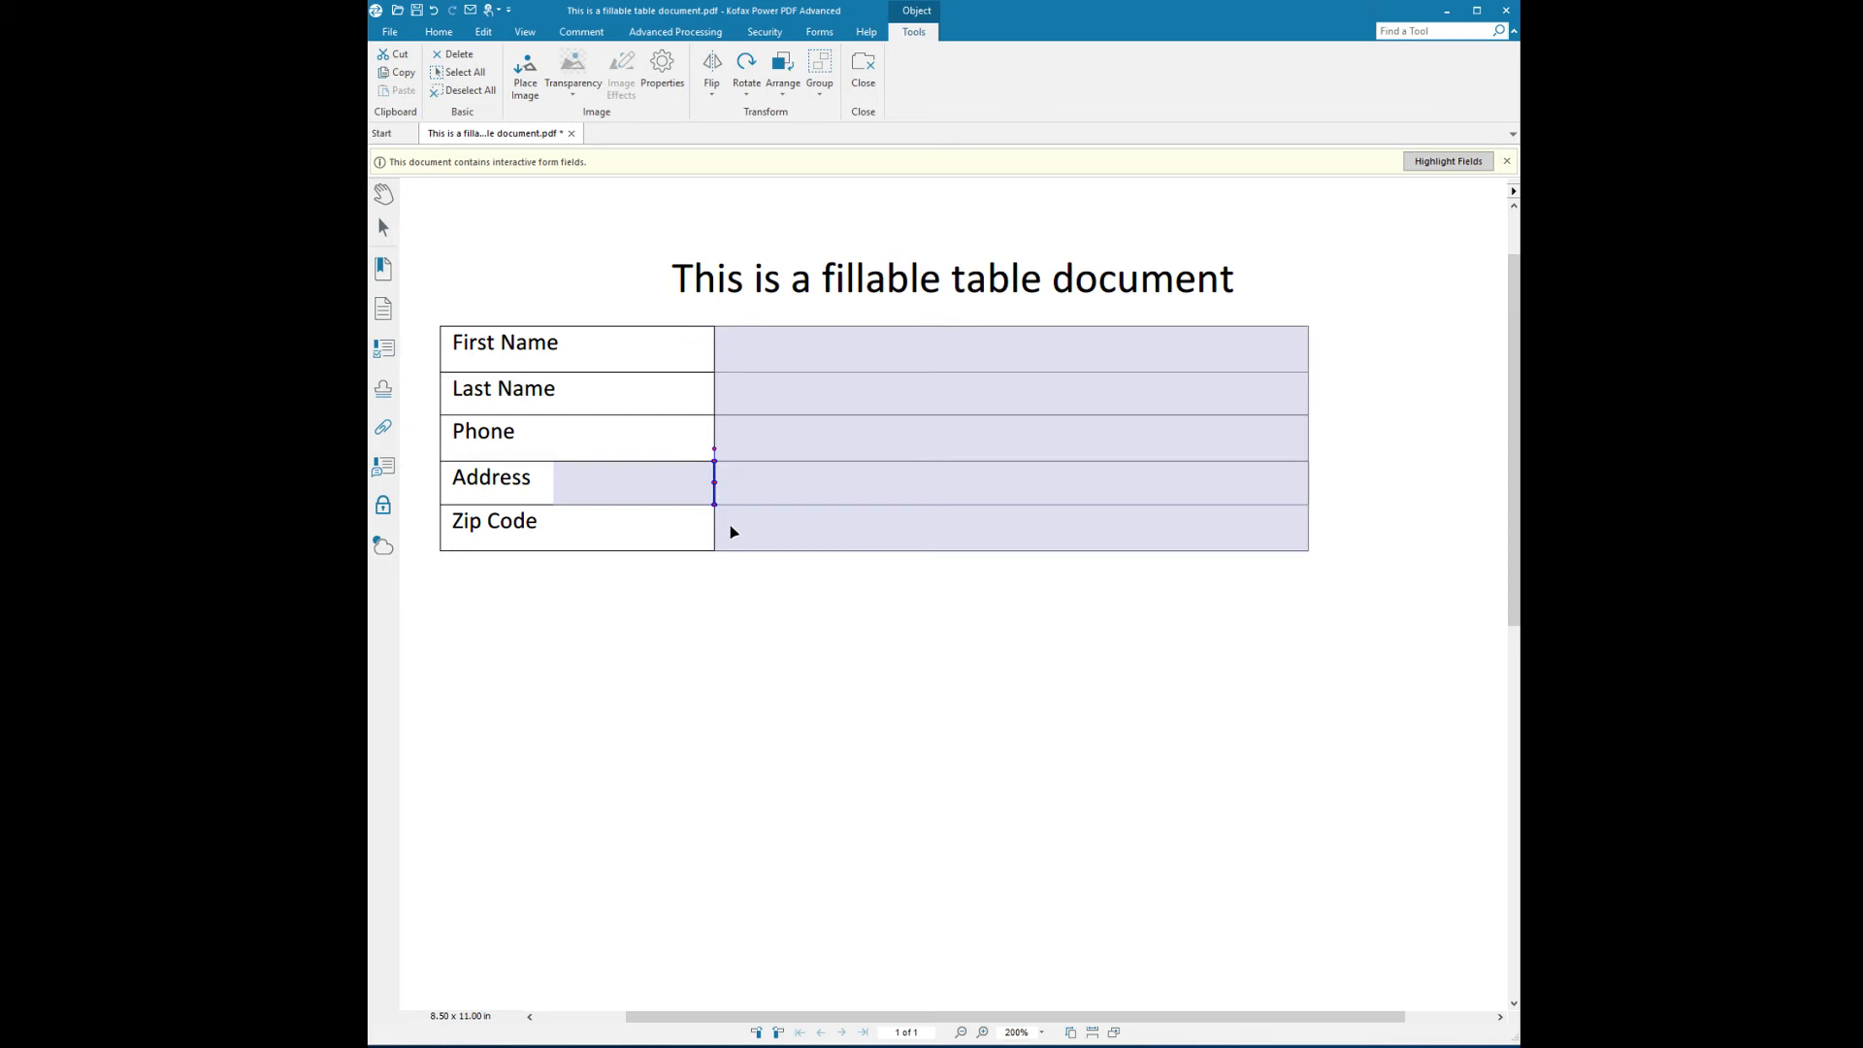
{"action": "key", "text": "Left"}
{"action": "key", "text": "Left"}
{"action": "key", "text": "Left"}
{"action": "key", "text": "Left"}
{"action": "key", "text": "Left"}
{"action": "key", "text": "Left"}
{"action": "key", "text": "Left"}
{"action": "key", "text": "Left"}
{"action": "key", "text": "Left"}
{"action": "key", "text": "Left"}
{"action": "key", "text": "Left"}
{"action": "key", "text": "Left"}
{"action": "key", "text": "Left"}
{"action": "key", "text": "Left"}
{"action": "key", "text": "Left"}
{"action": "key", "text": "Left"}
{"action": "key", "text": "Left"}
{"action": "key", "text": "Left"}
{"action": "key", "text": "Left"}
{"action": "key", "text": "Left"}
{"action": "key", "text": "Left"}
{"action": "key", "text": "Left"}
{"action": "key", "text": "Left"}
{"action": "key", "text": "Left"}
{"action": "key", "text": "Left"}
{"action": "key", "text": "Left"}
{"action": "key", "text": "Left"}
{"action": "key", "text": "Escape"}
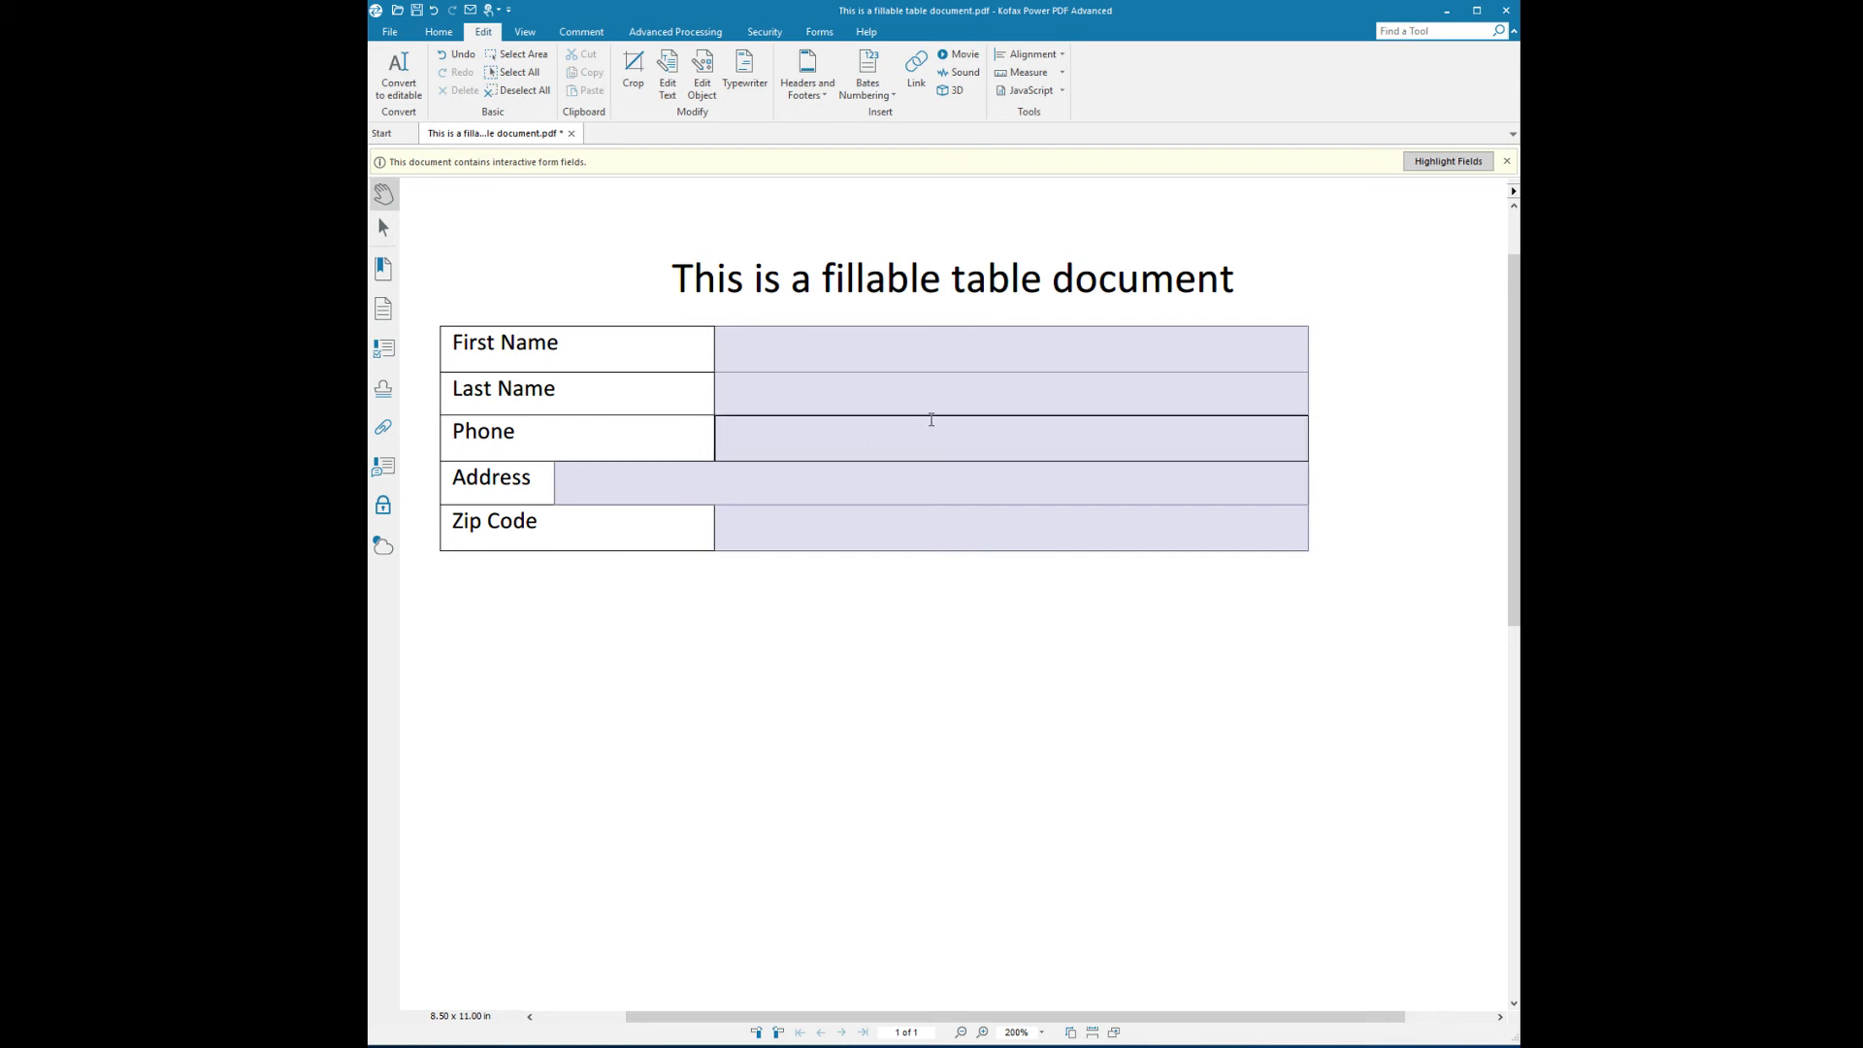
Check the tab order of the form fields, starting from First Name
{"action": "left_click", "coordinate": [888, 363]}
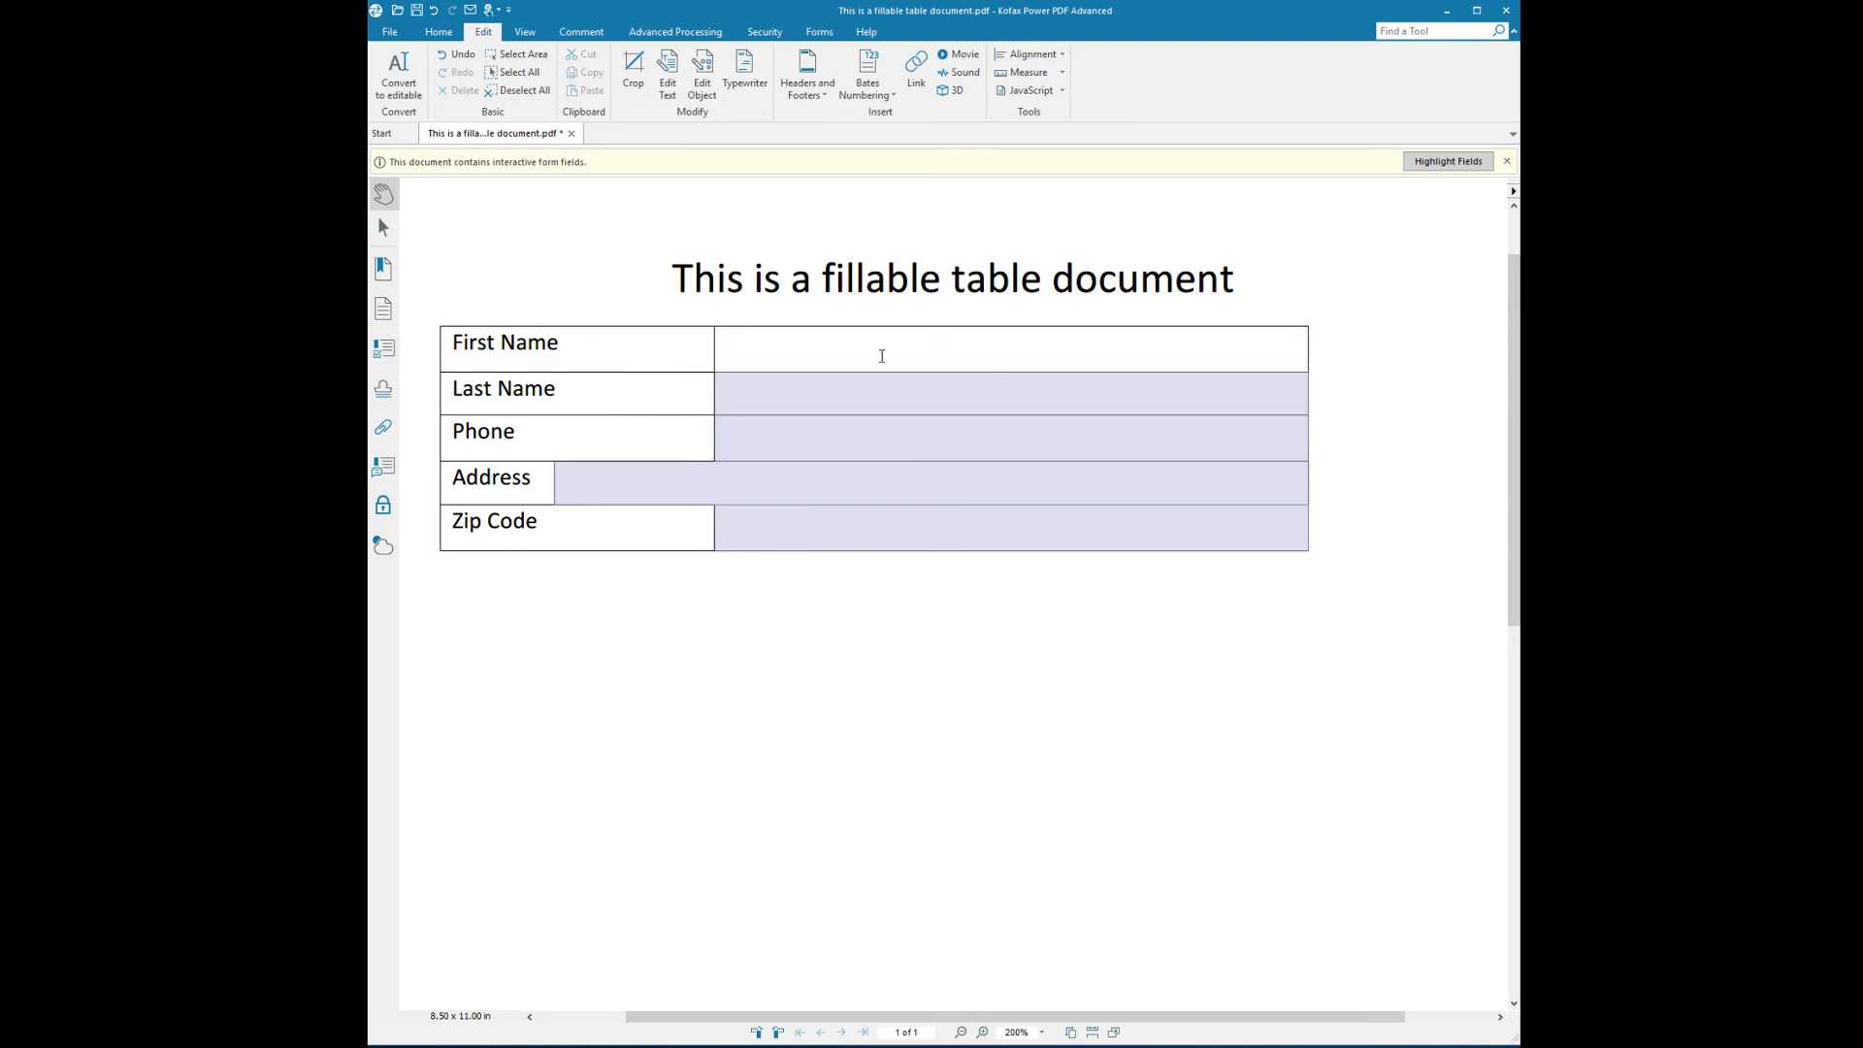
{"action": "key", "text": "Tab"}
{"action": "key", "text": "Tab"}
{"action": "key", "text": "Tab"}
{"action": "key", "text": "Tab"}
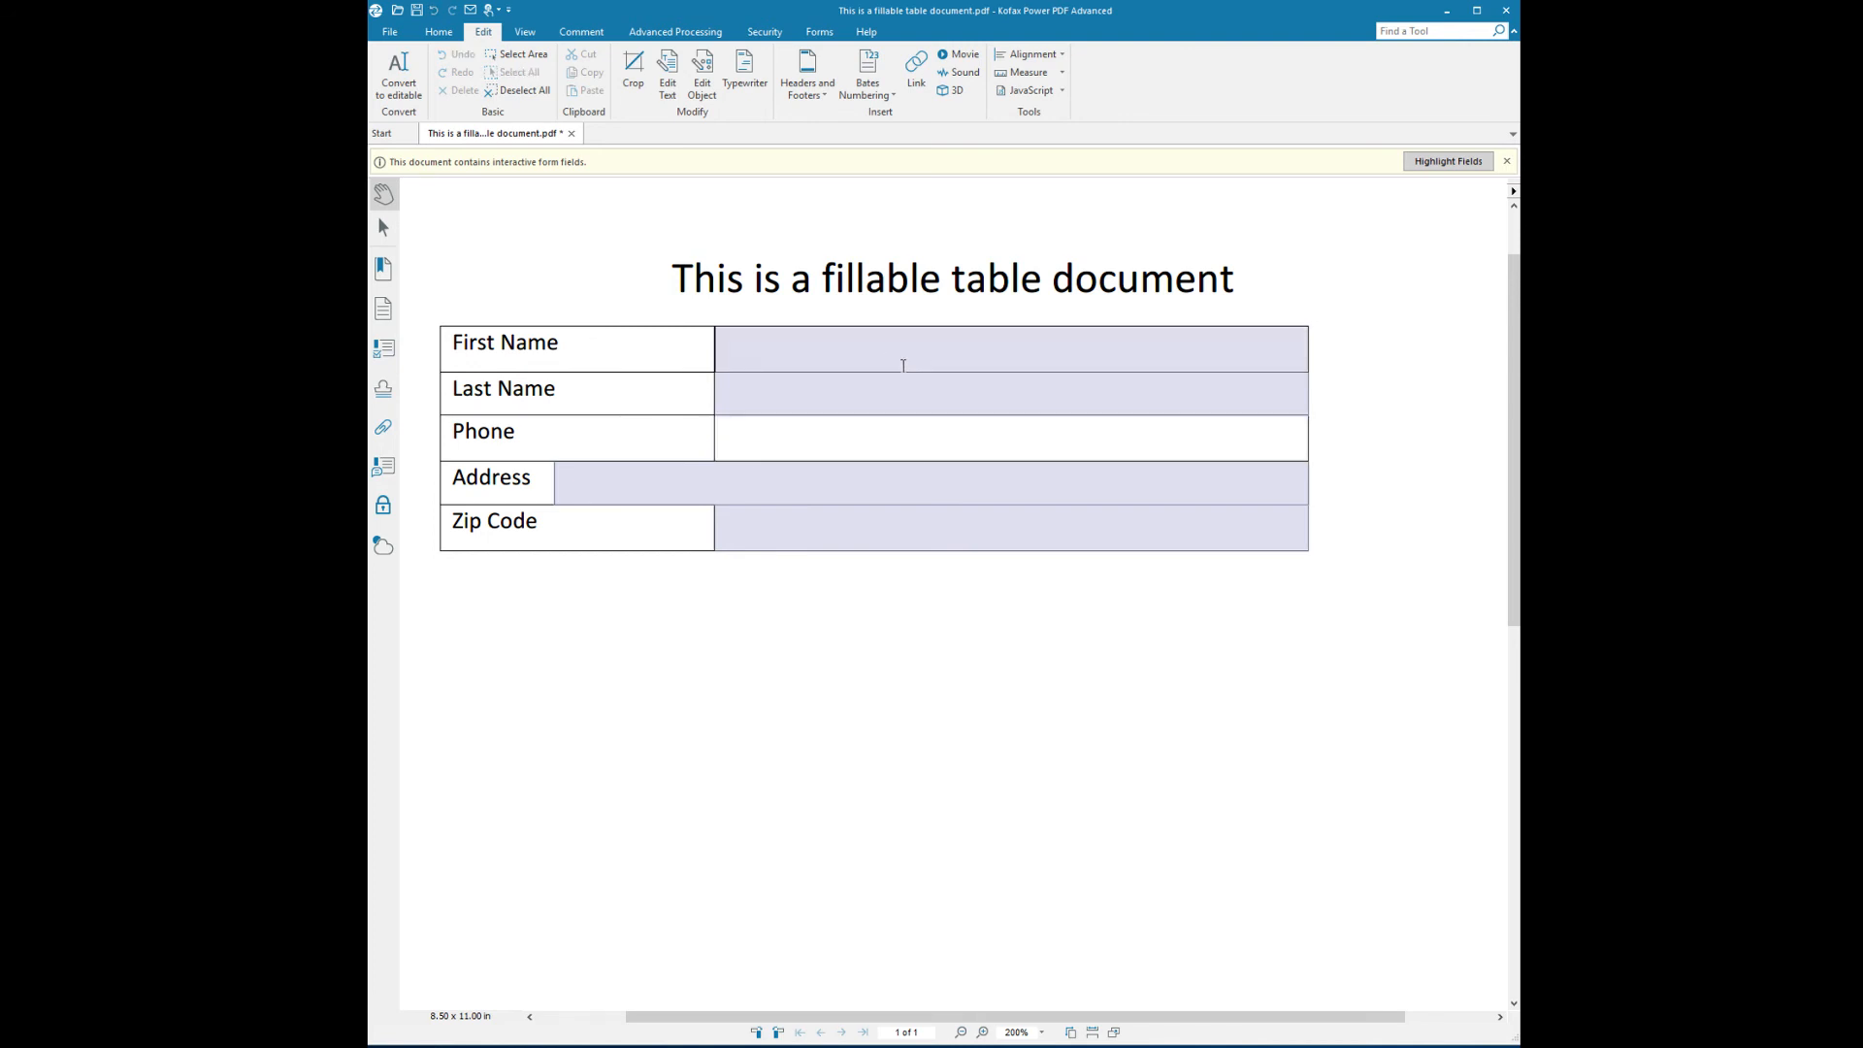
{"action": "key", "text": "Tab"}
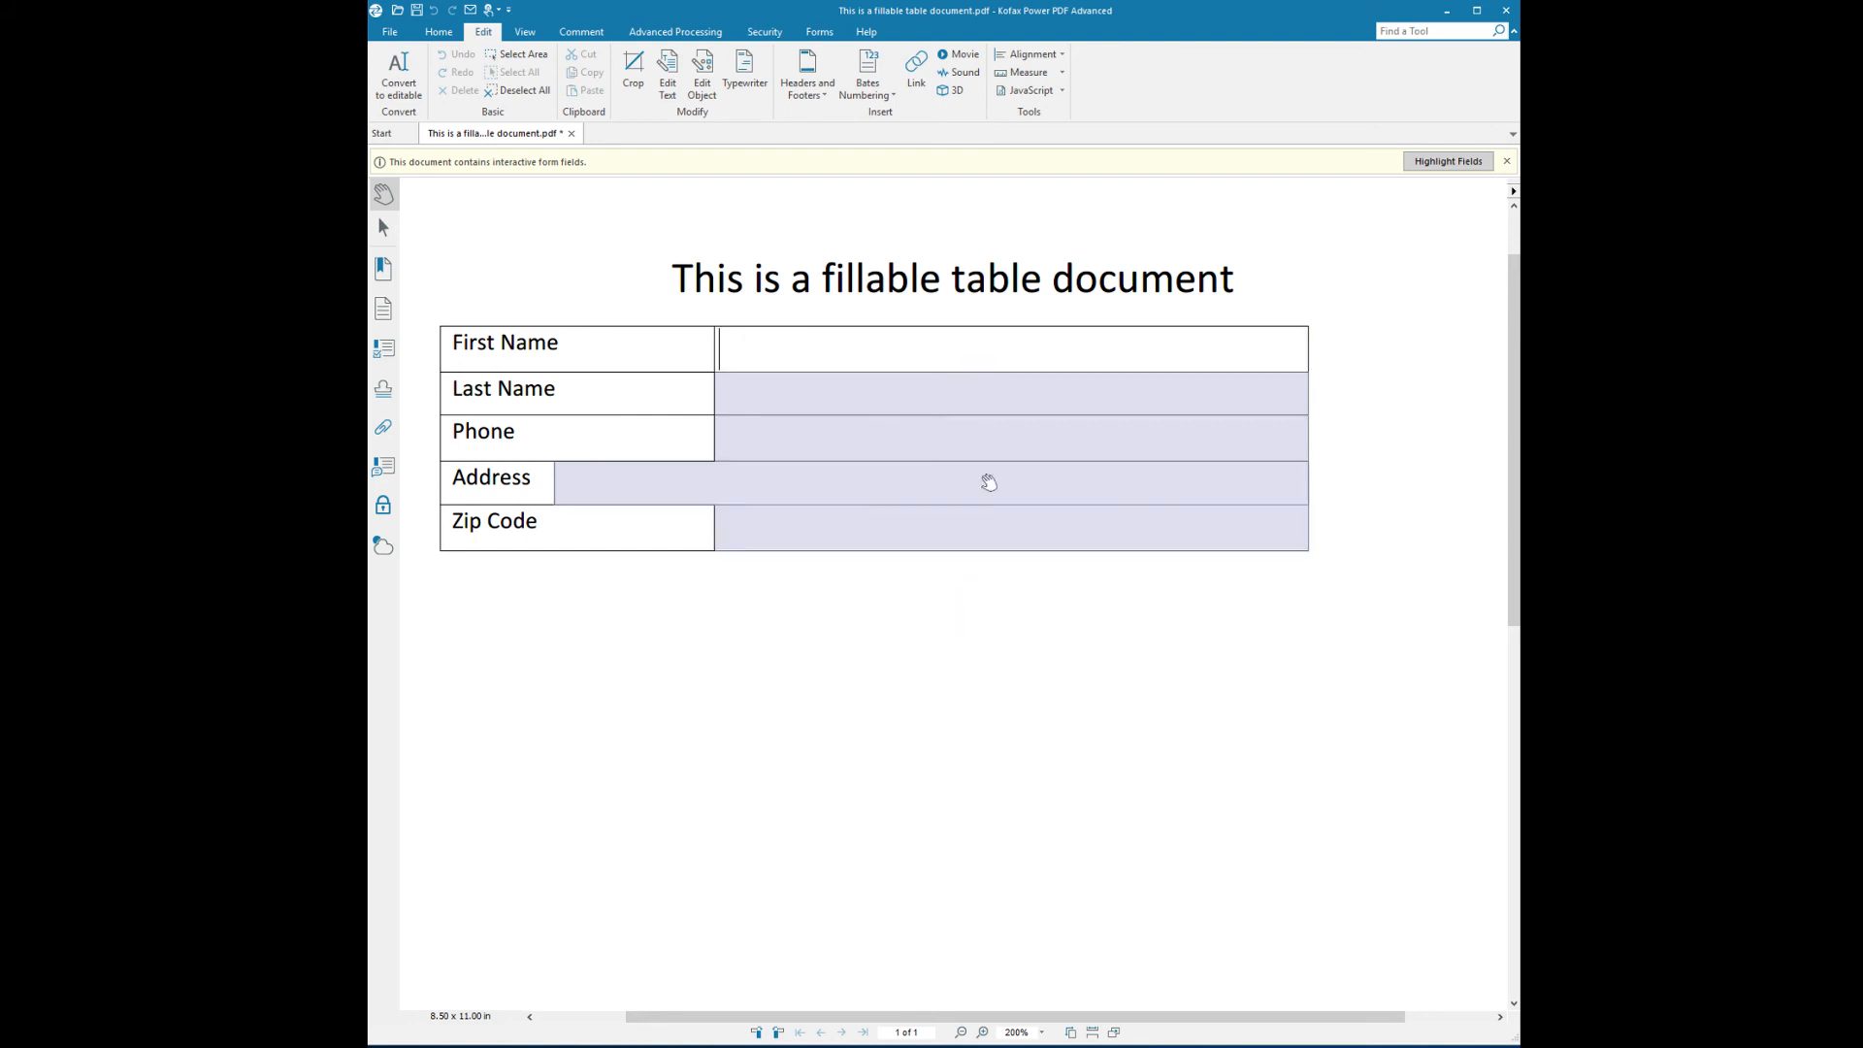
Set the form's tab order to First Name, Last Name, Phone, Address, Zip Code
{"action": "left_click", "coordinate": [820, 34]}
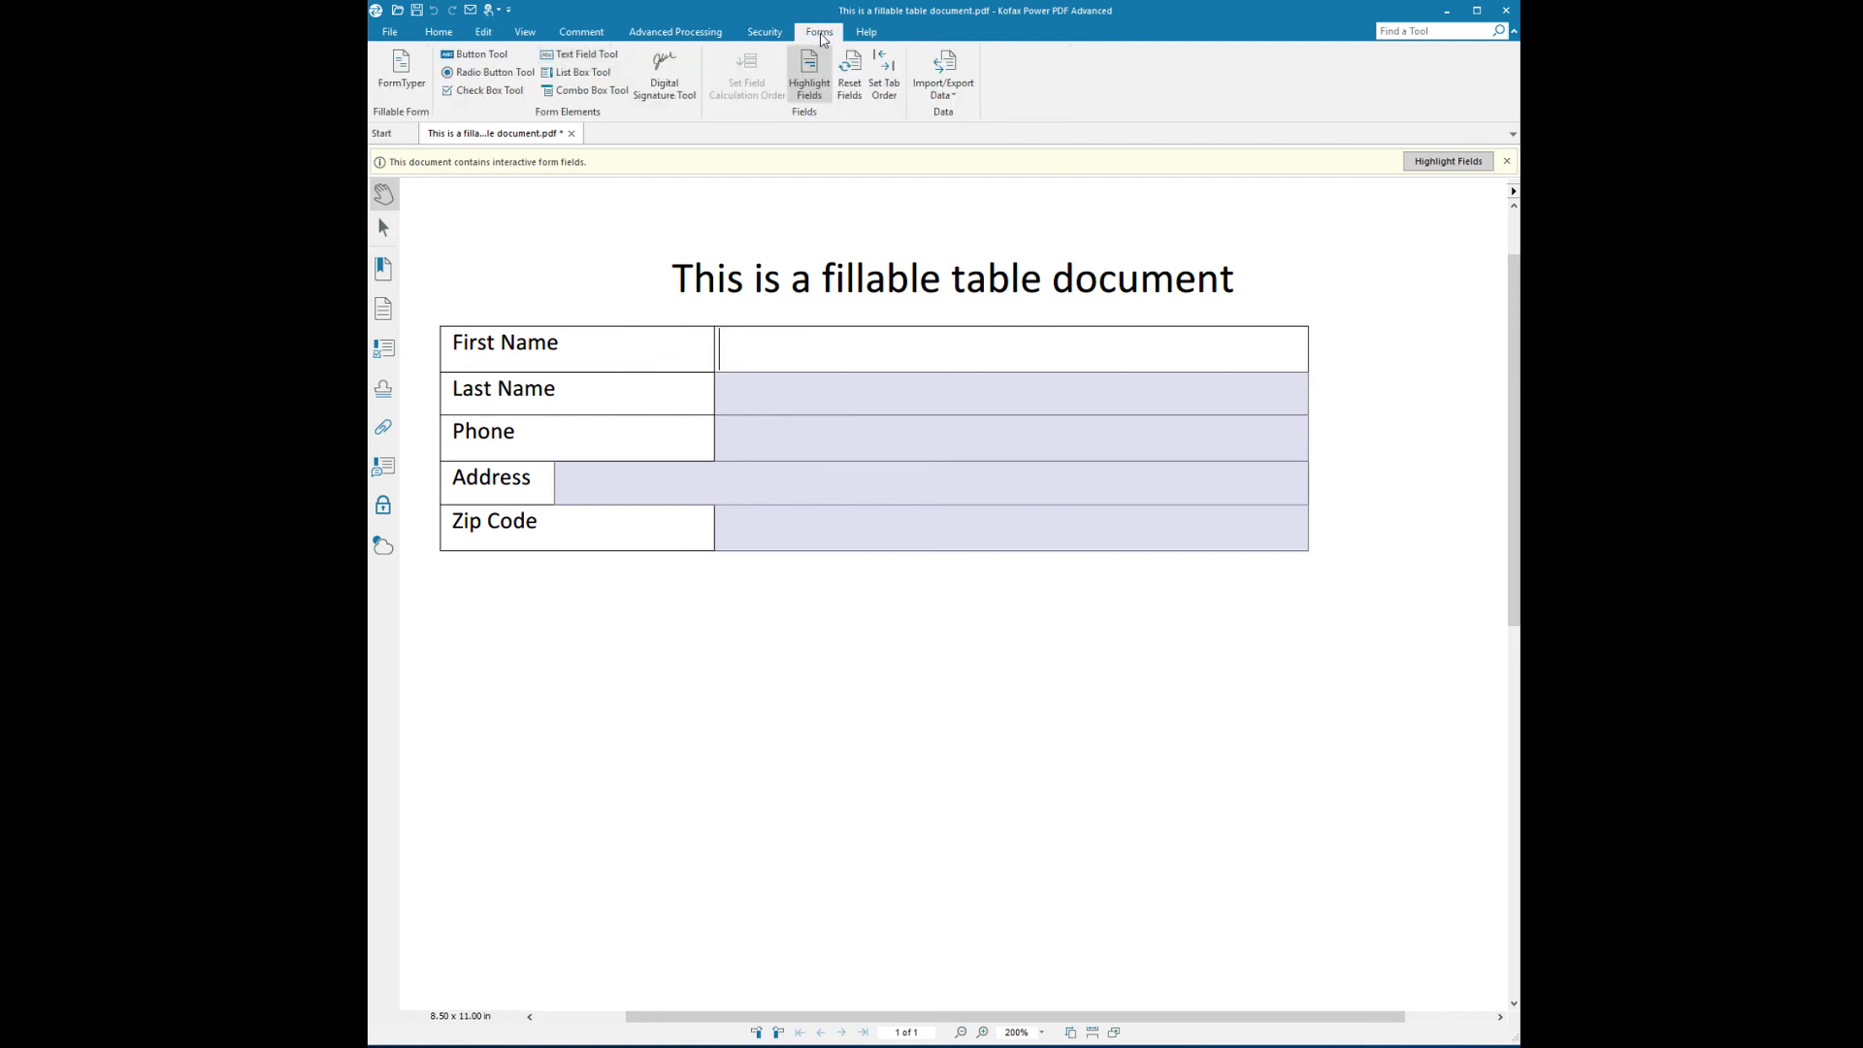
{"action": "left_click", "coordinate": [888, 84]}
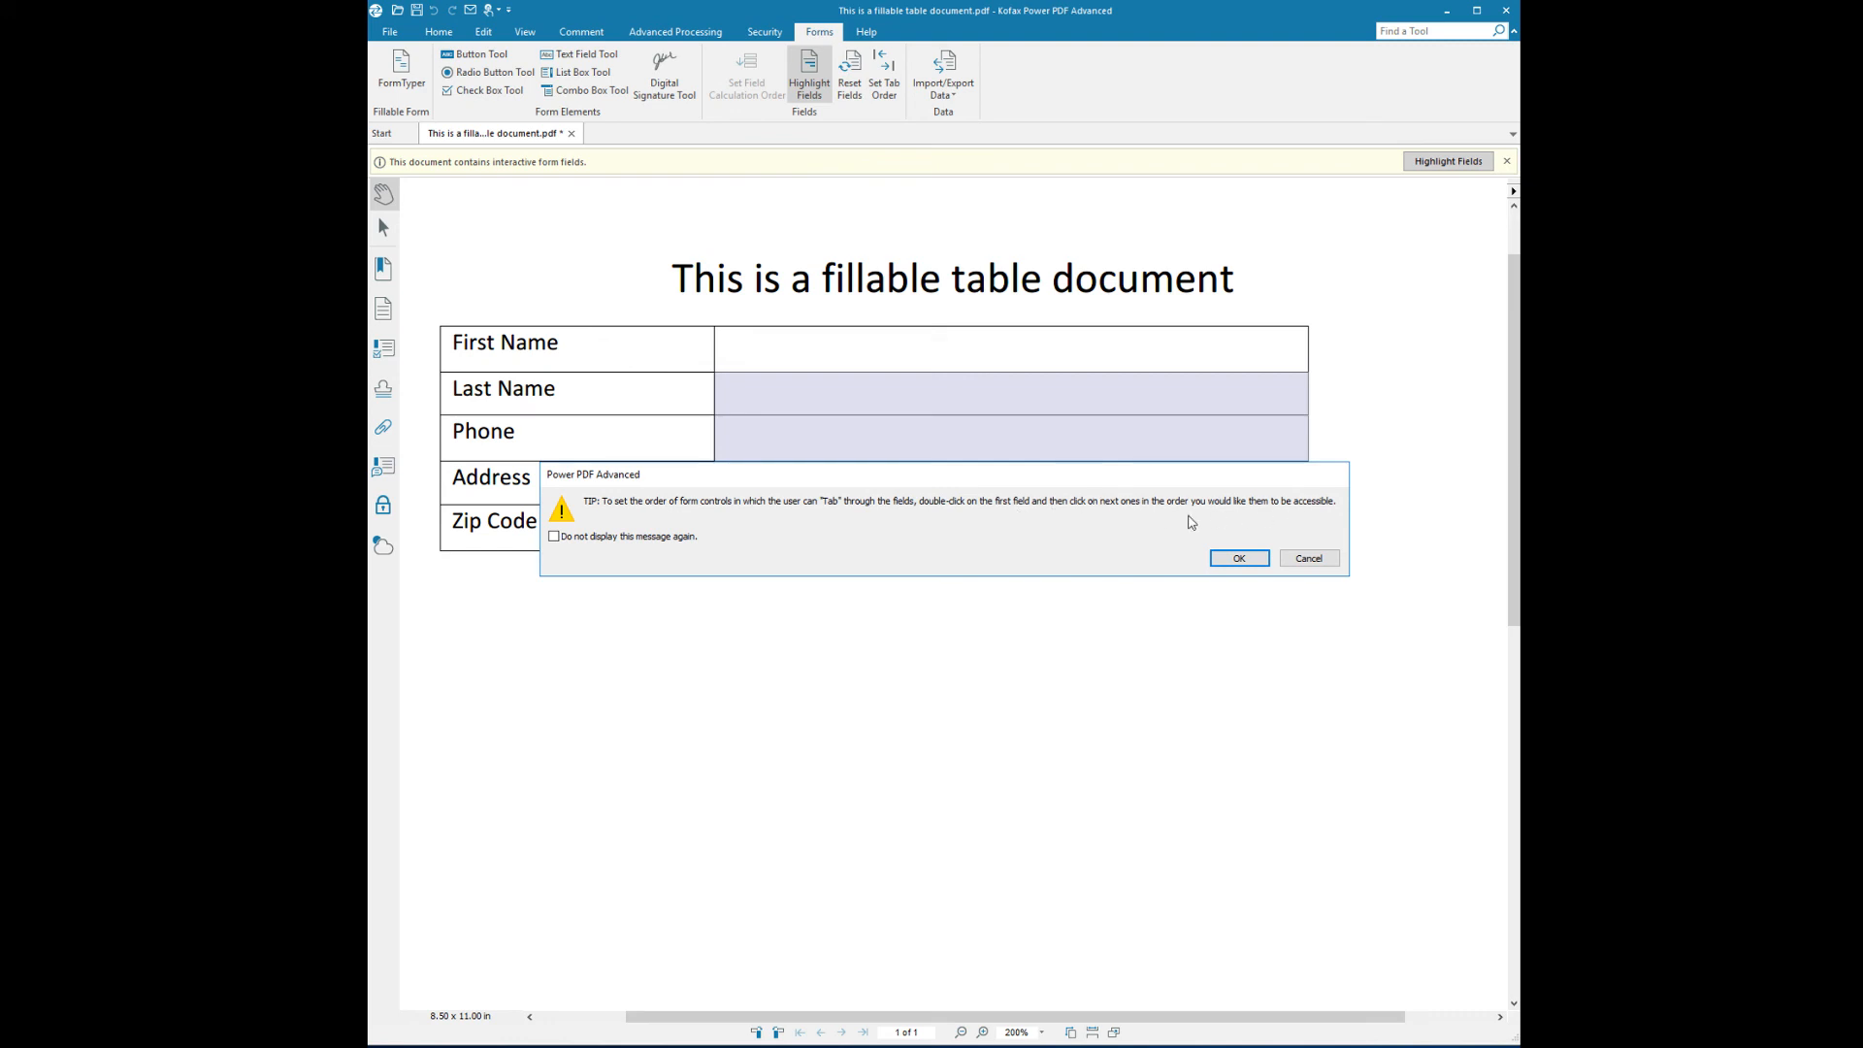
{"action": "left_click", "coordinate": [1248, 559]}
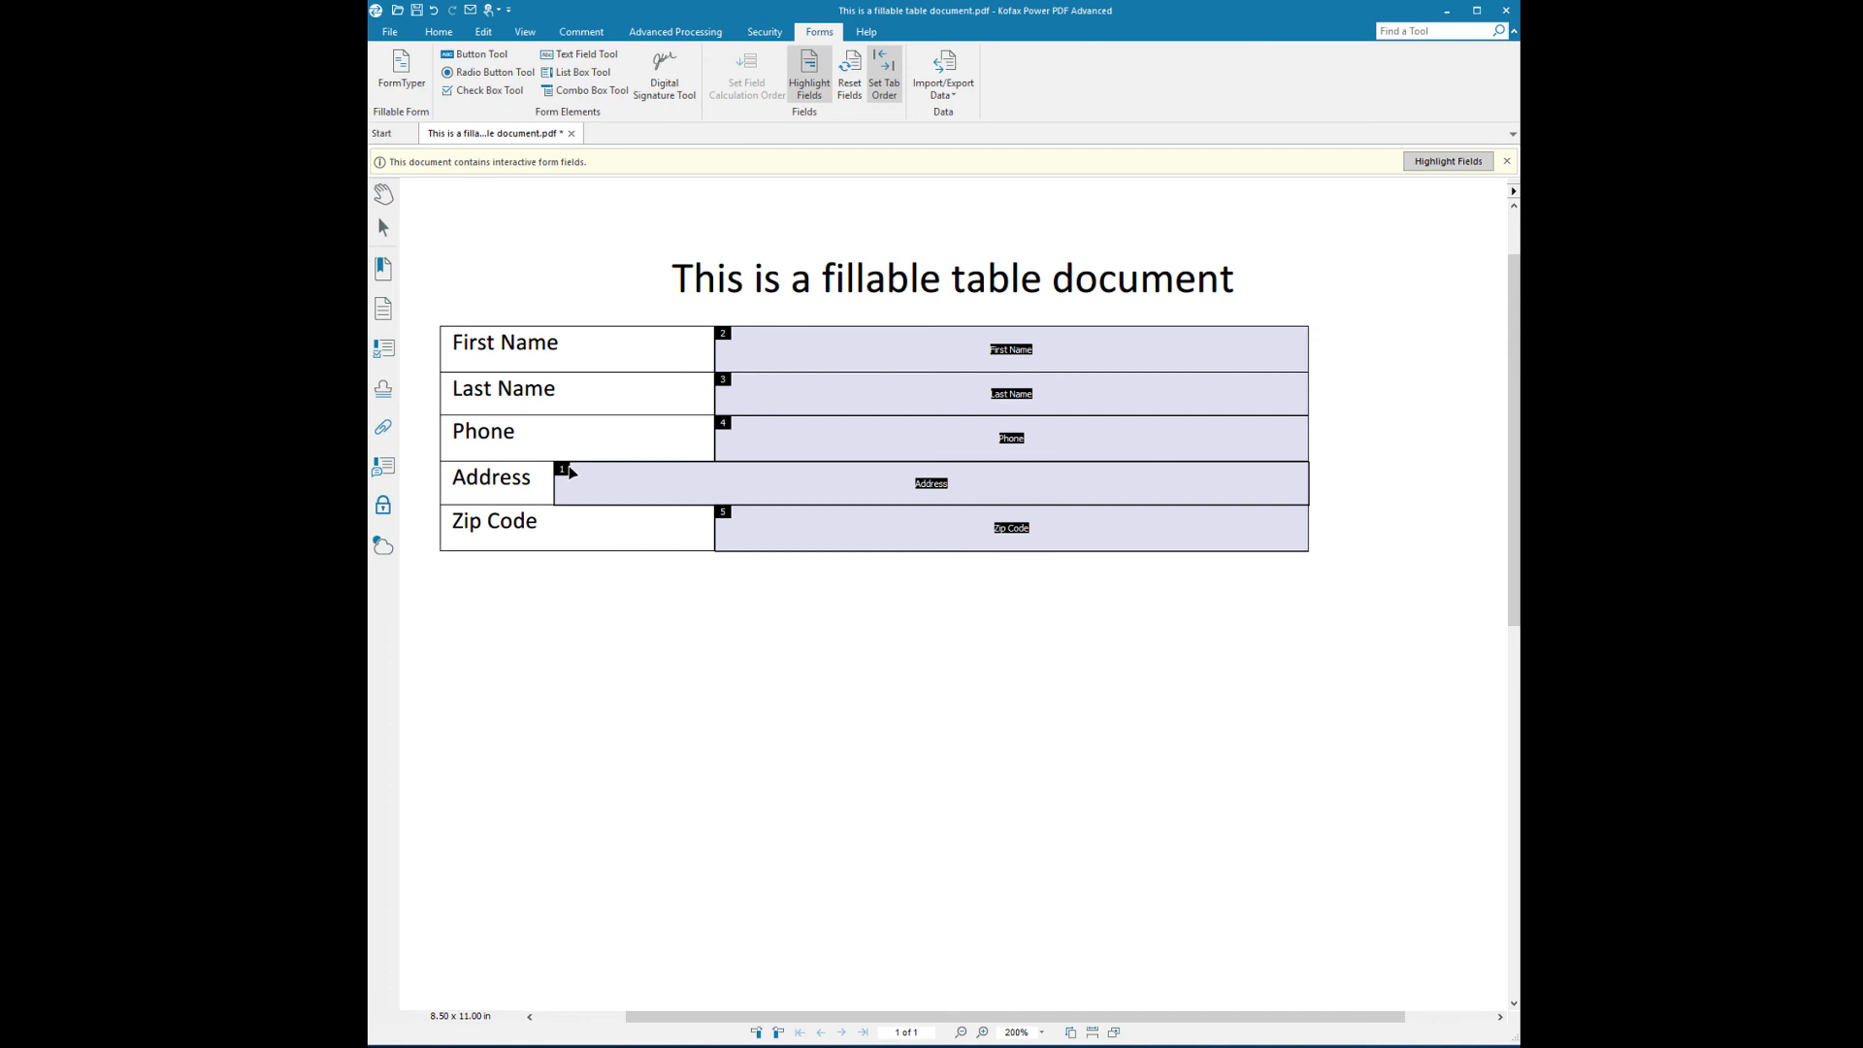
{"action": "left_click", "coordinate": [795, 529]}
{"action": "key", "text": "Escape"}
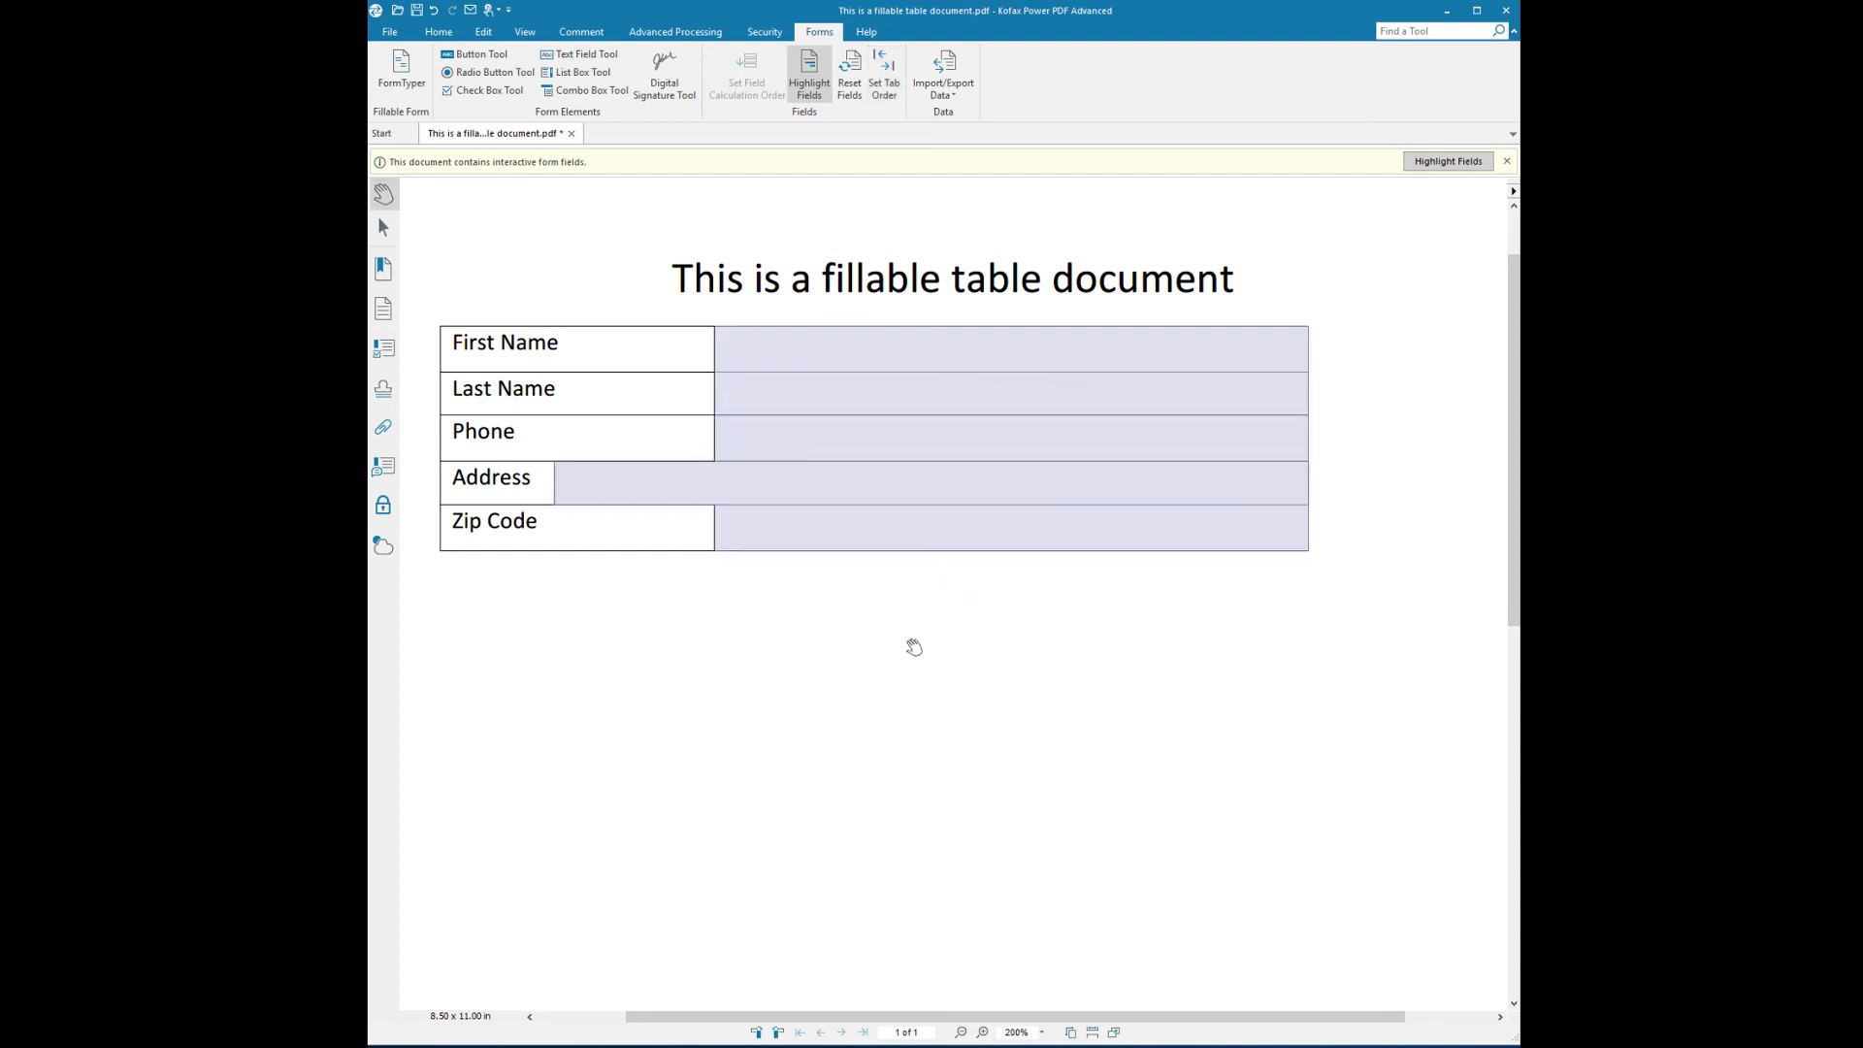
Test the new tab order by cycling through all form fields from First Name and from Zip Code
{"action": "left_click", "coordinate": [647, 486]}
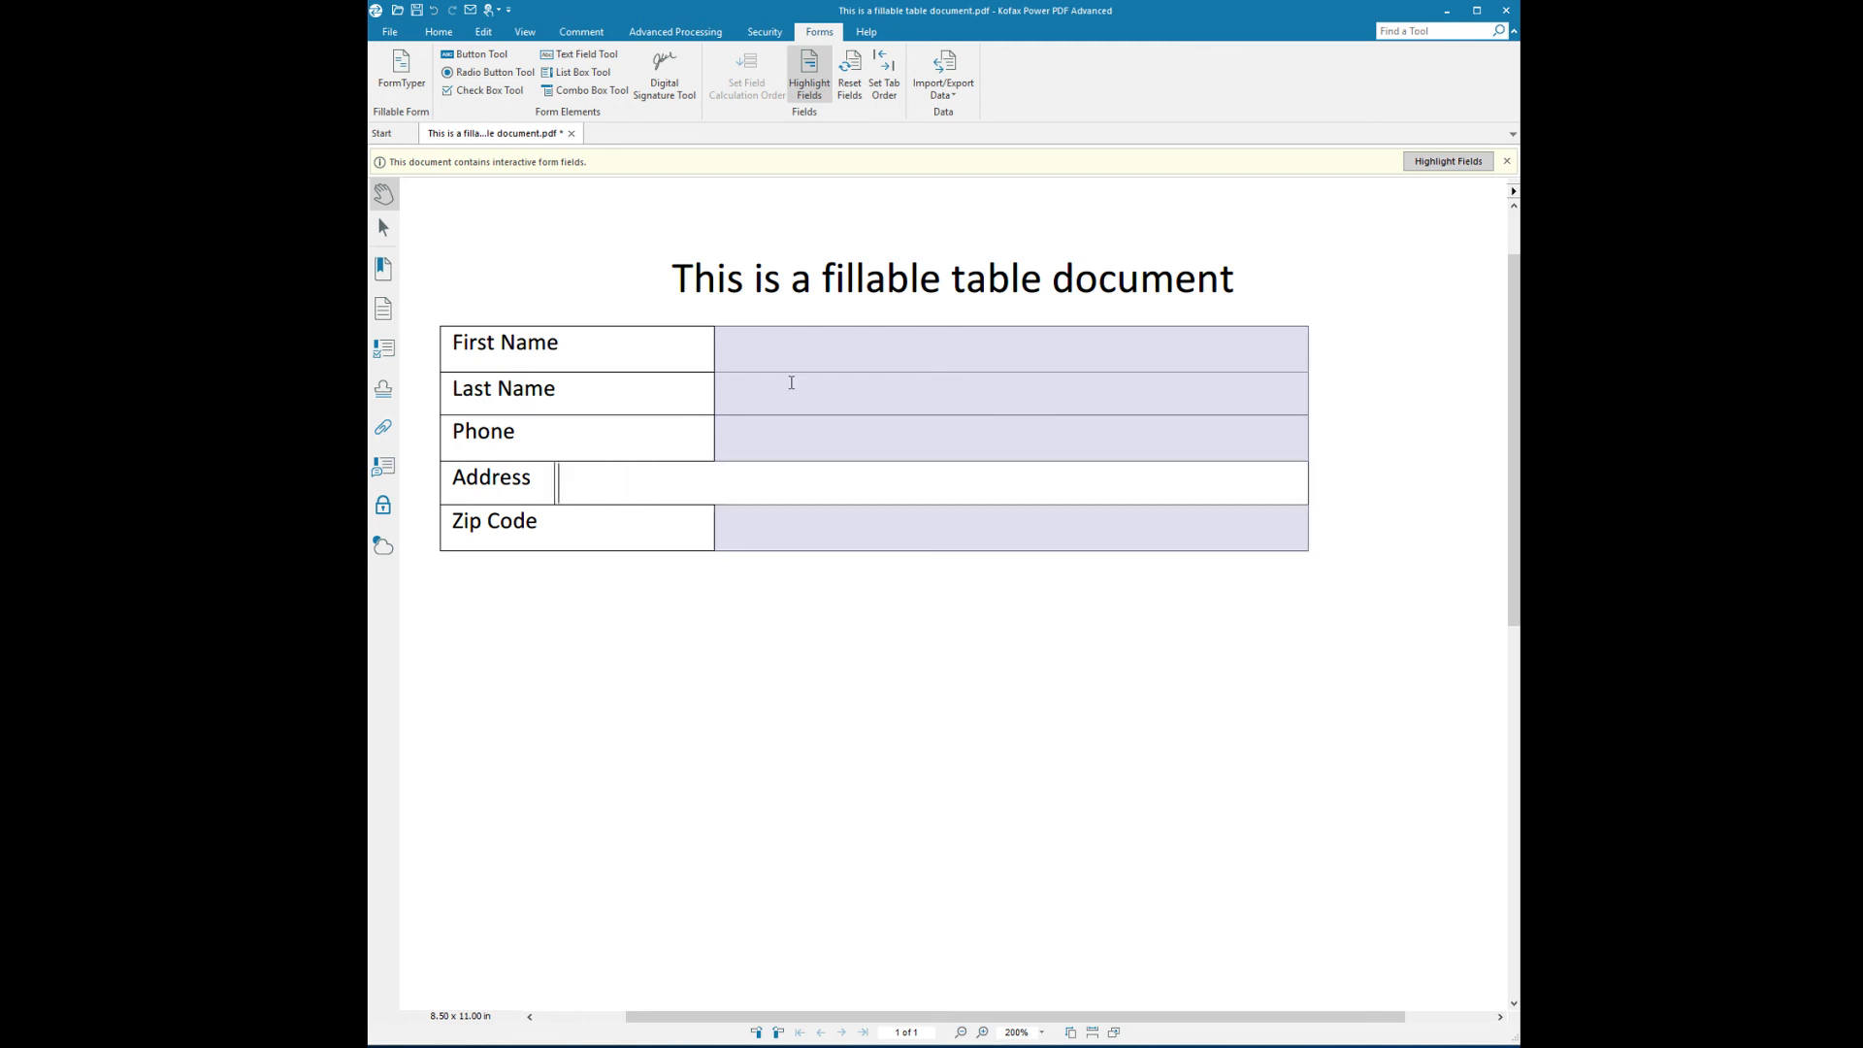
{"action": "left_click", "coordinate": [757, 353]}
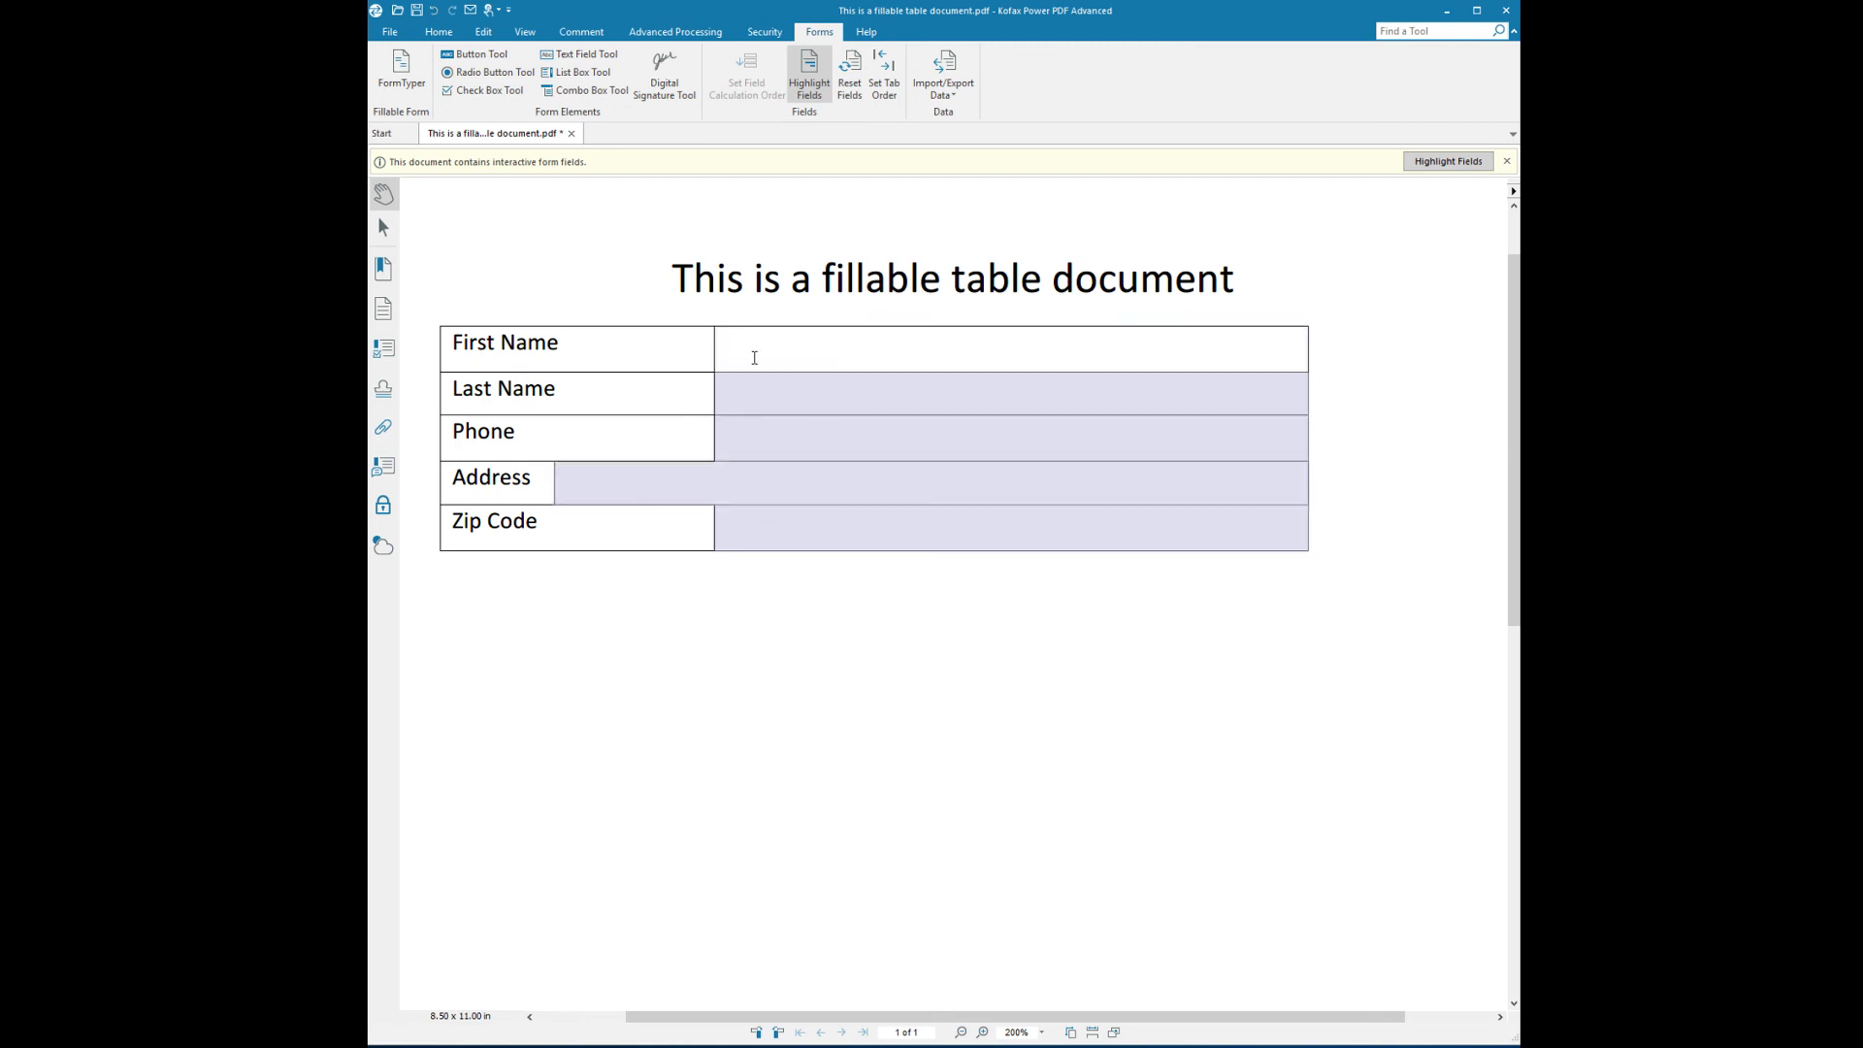
{"action": "key", "text": "Tab"}
{"action": "key", "text": "Tab"}
{"action": "key", "text": "Tab"}
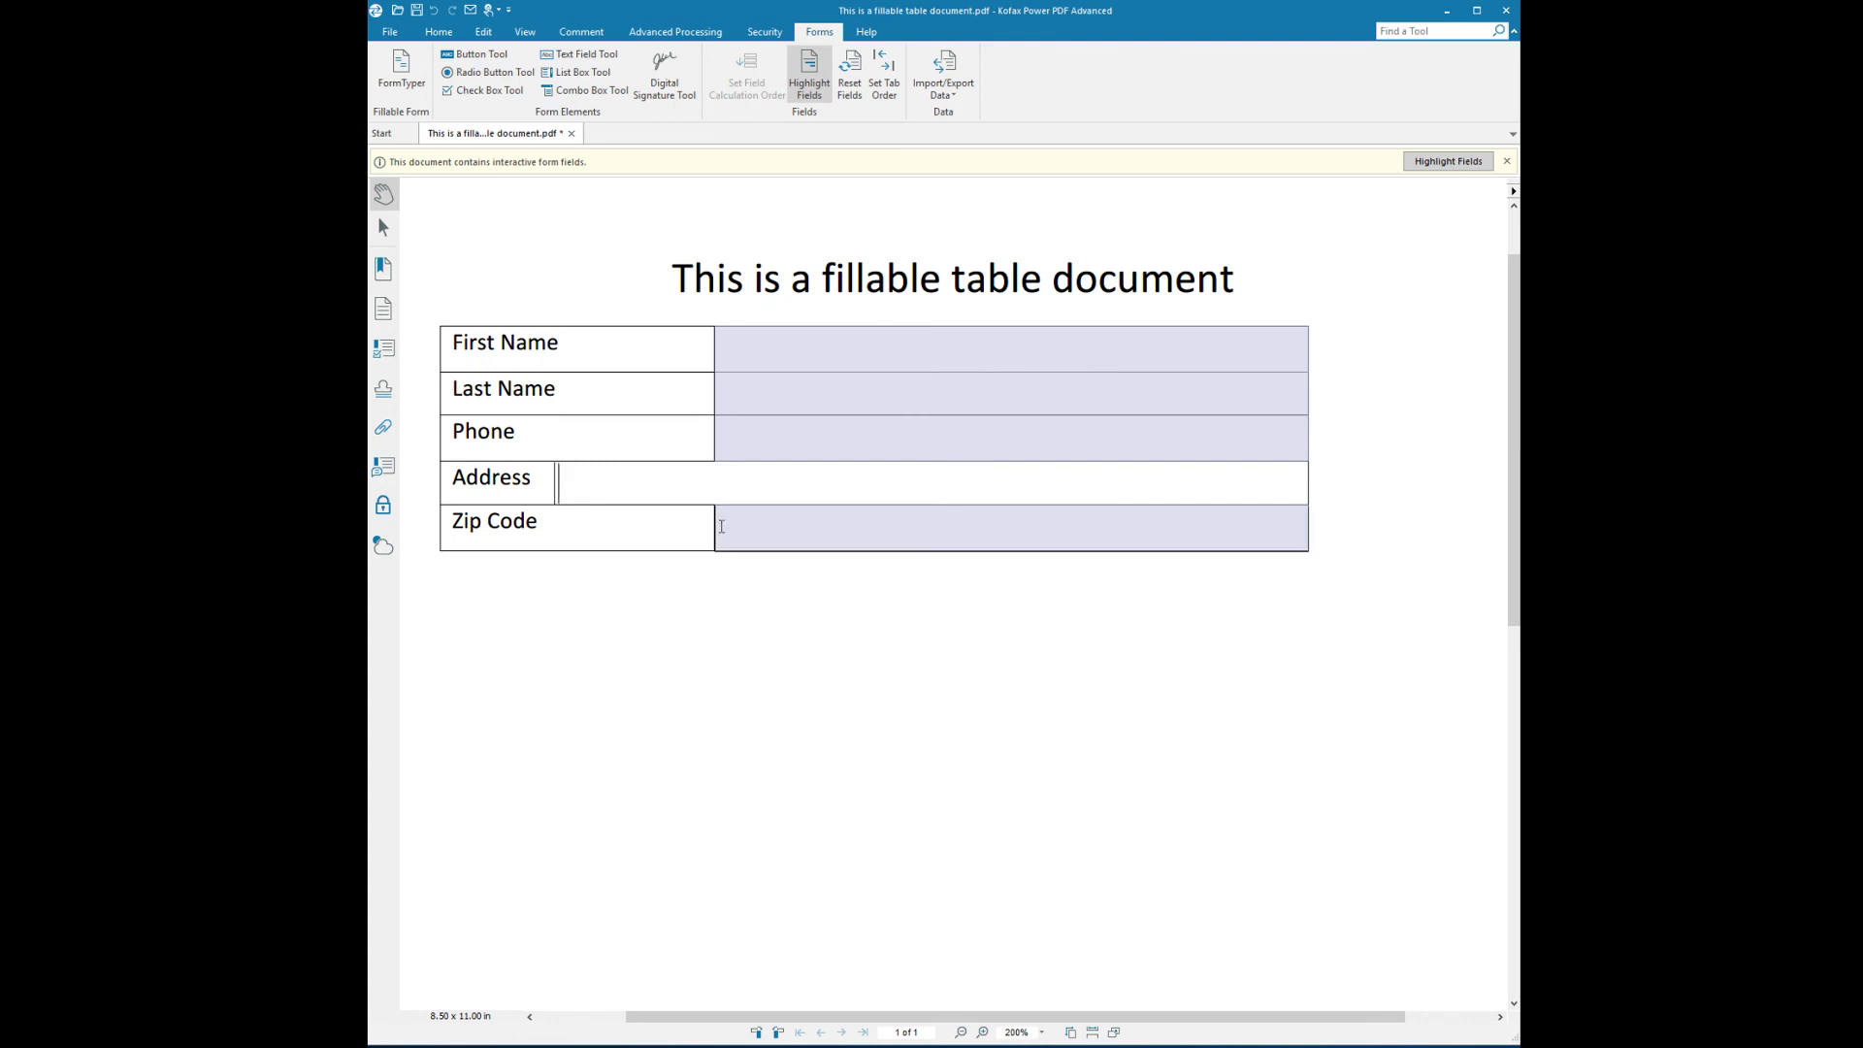
{"action": "left_click", "coordinate": [743, 539]}
{"action": "key", "text": "Tab"}
{"action": "key", "text": "Tab"}
{"action": "key", "text": "Tab"}
{"action": "key", "text": "Tab"}
{"action": "key", "text": "Tab"}
{"action": "key", "text": "Tab"}
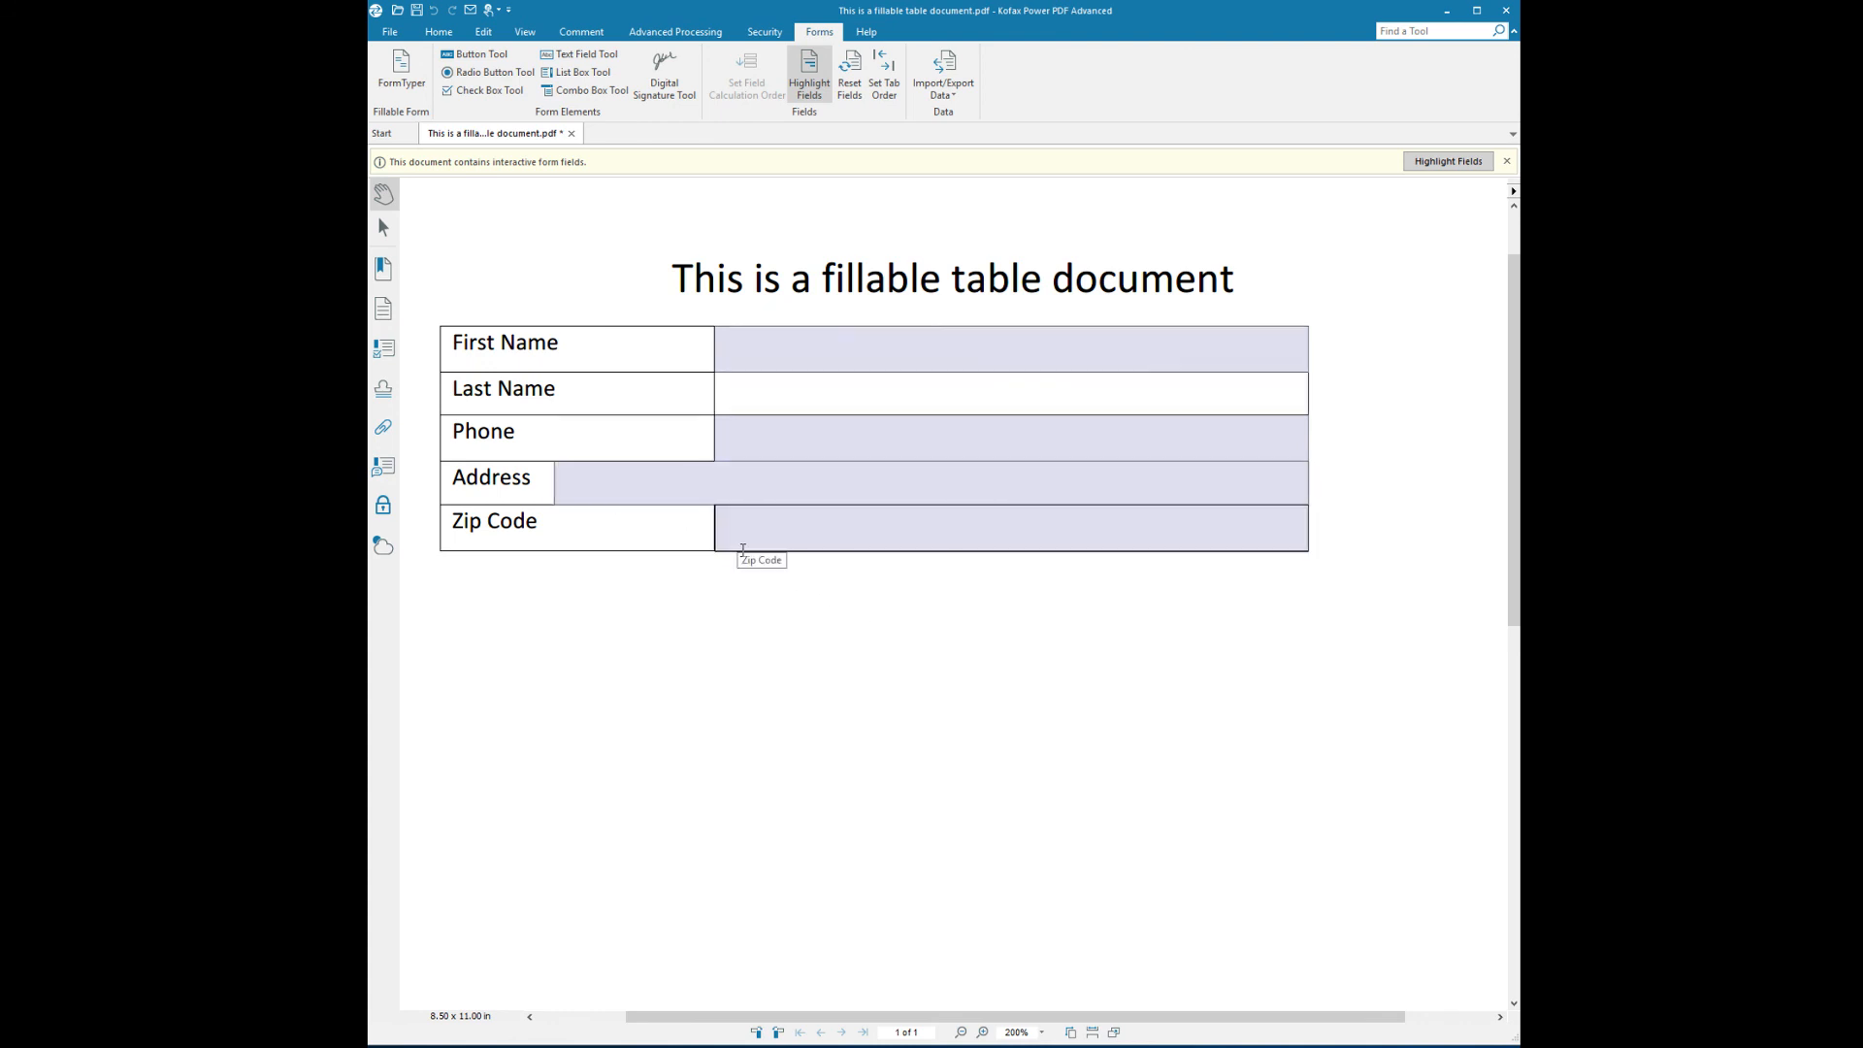
{"action": "key", "text": "Tab"}
{"action": "key", "text": "Tab"}
{"action": "key", "text": "Tab"}
{"action": "key", "text": "Tab"}
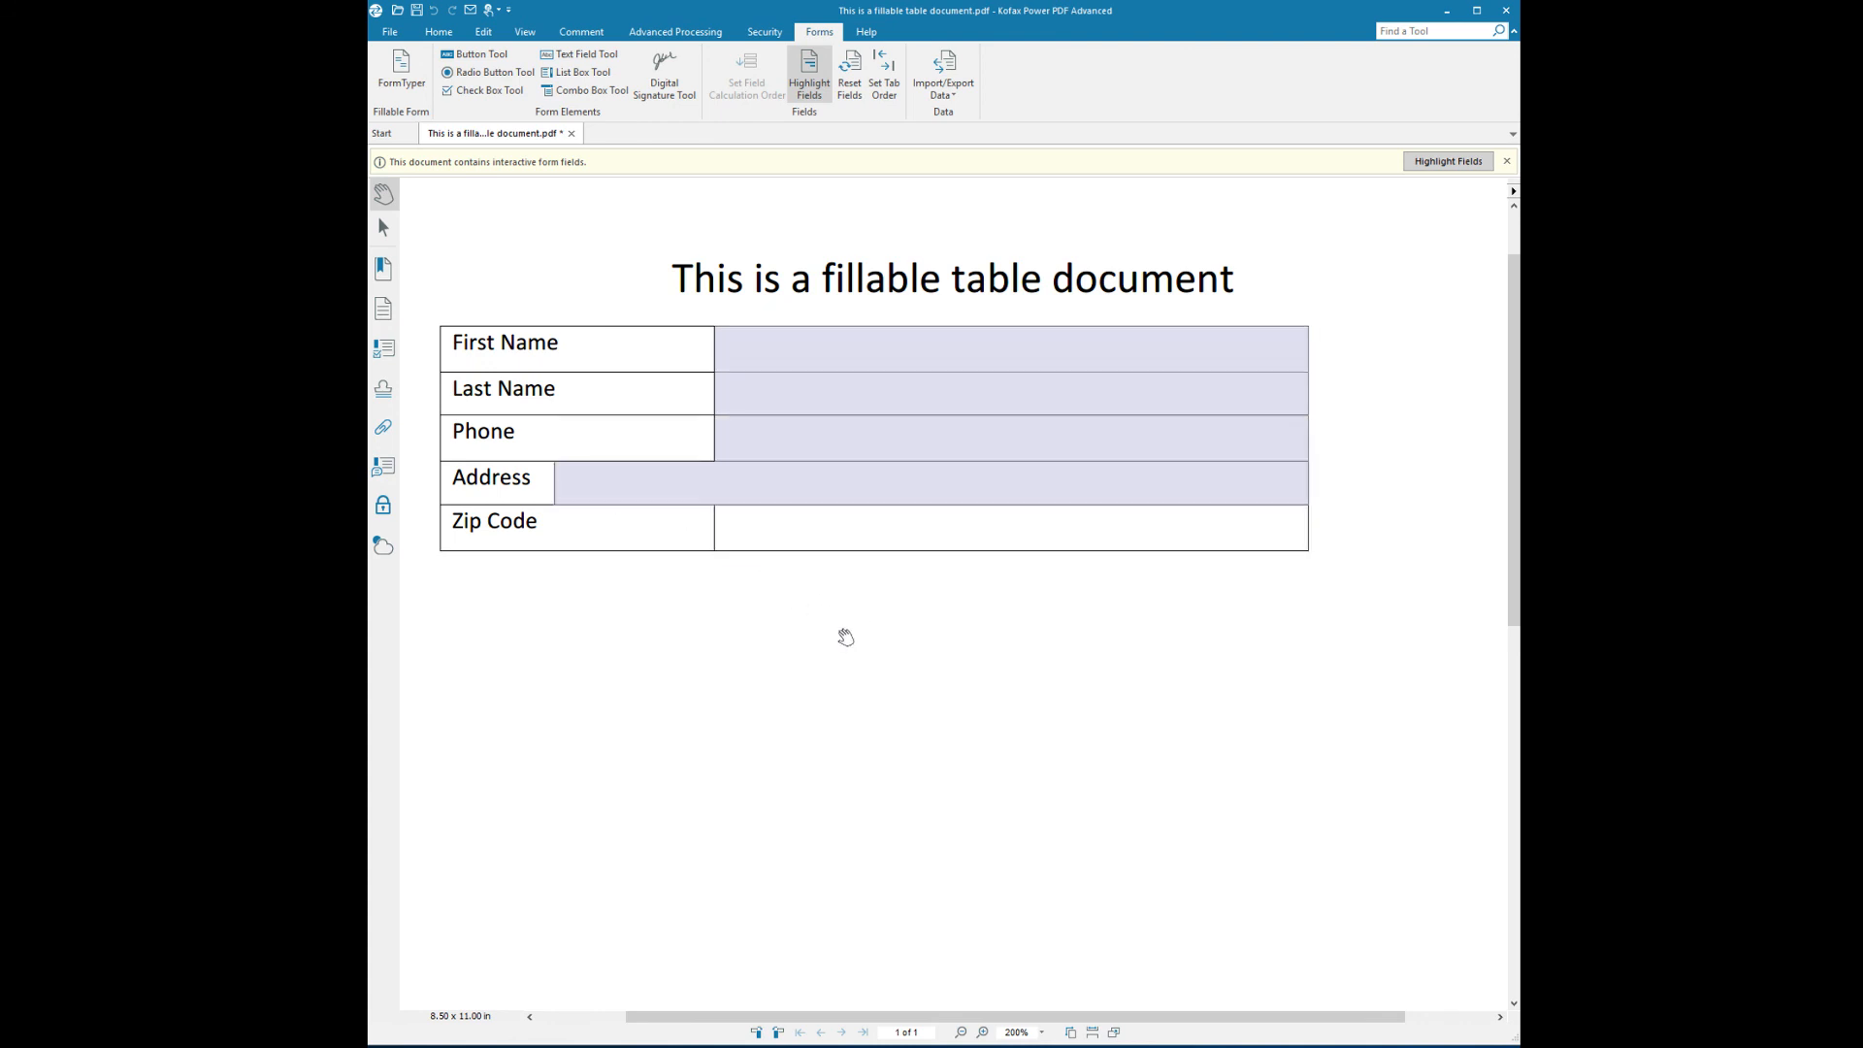